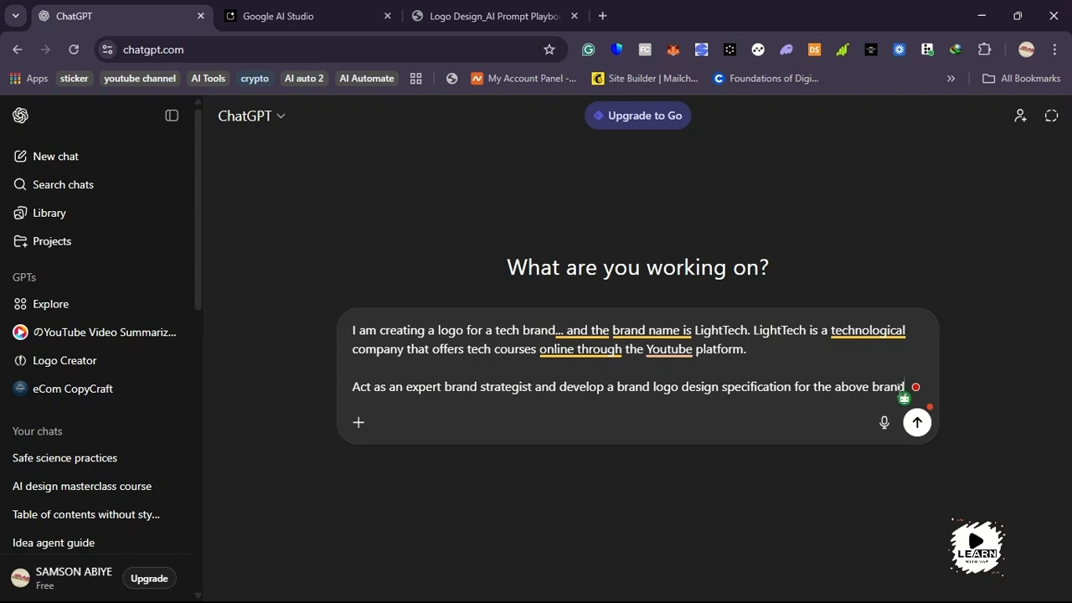
Complete the LightTech logo prompt with "and generate 4 logo variation eg. minimalist, 3d etc." and submit it.
{"action": "type", "text": "and it"}
{"action": "key", "text": "BackSpace"}
{"action": "key", "text": "BackSpace"}
{"action": "type", "text": "gener"}
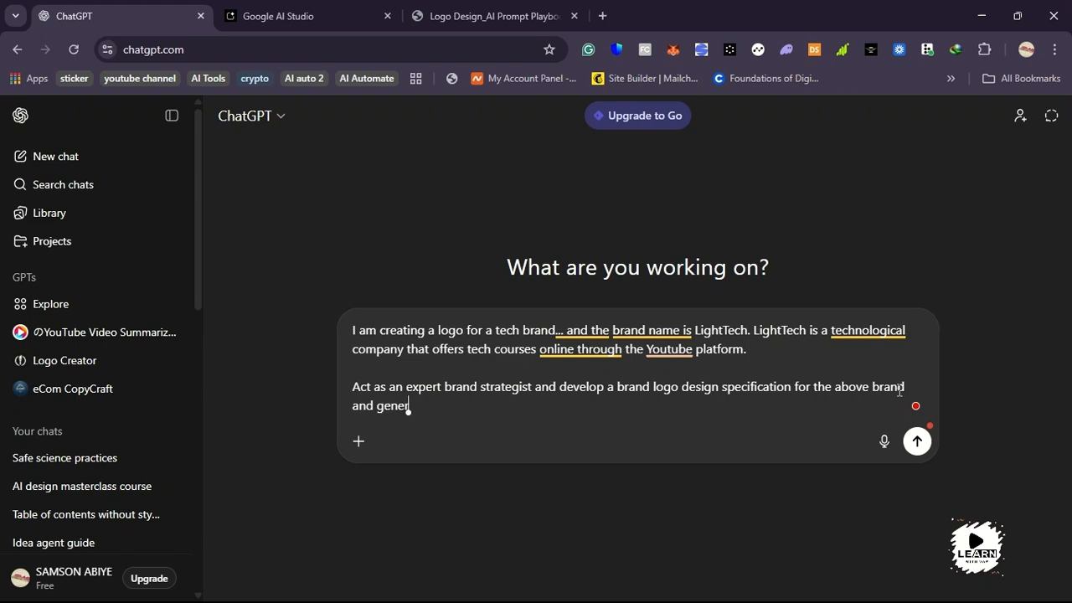
{"action": "type", "text": "ate 4 logo vari"}
{"action": "key", "text": "BackSpace"}
{"action": "key", "text": "BackSpace"}
{"action": "type", "text": "ria"}
{"action": "key", "text": "BackSpace"}
{"action": "key", "text": "BackSpace"}
{"action": "key", "text": "BackSpace"}
{"action": "type", "text": "ra"}
{"action": "key", "text": "BackSpace"}
{"action": "key", "text": "BackSpace"}
{"action": "type", "text": "riation eg. minimalist"}
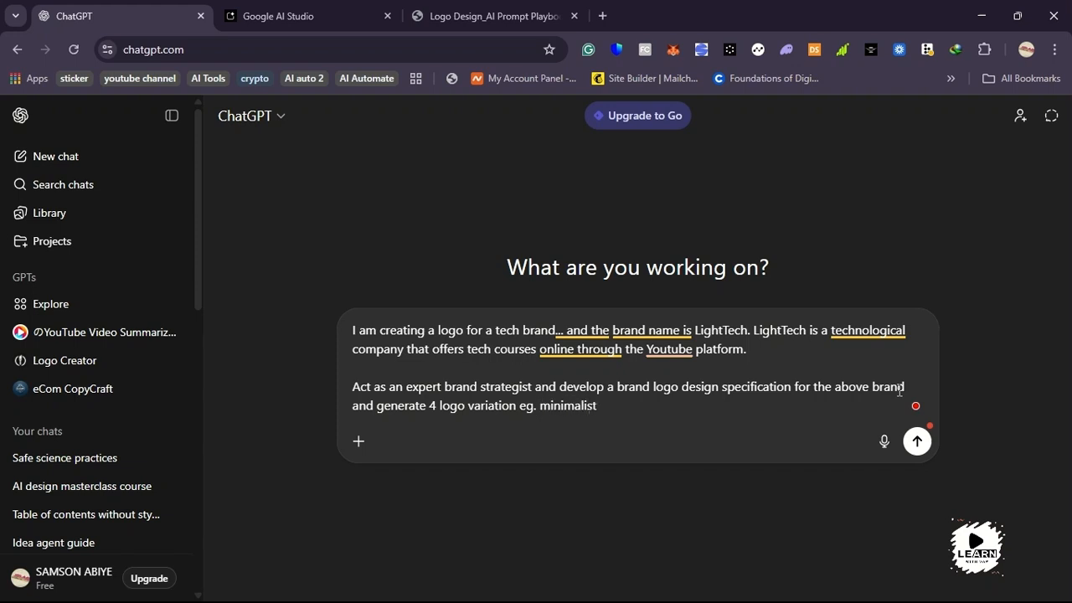
{"action": "type", "text": ", 3d etc."}
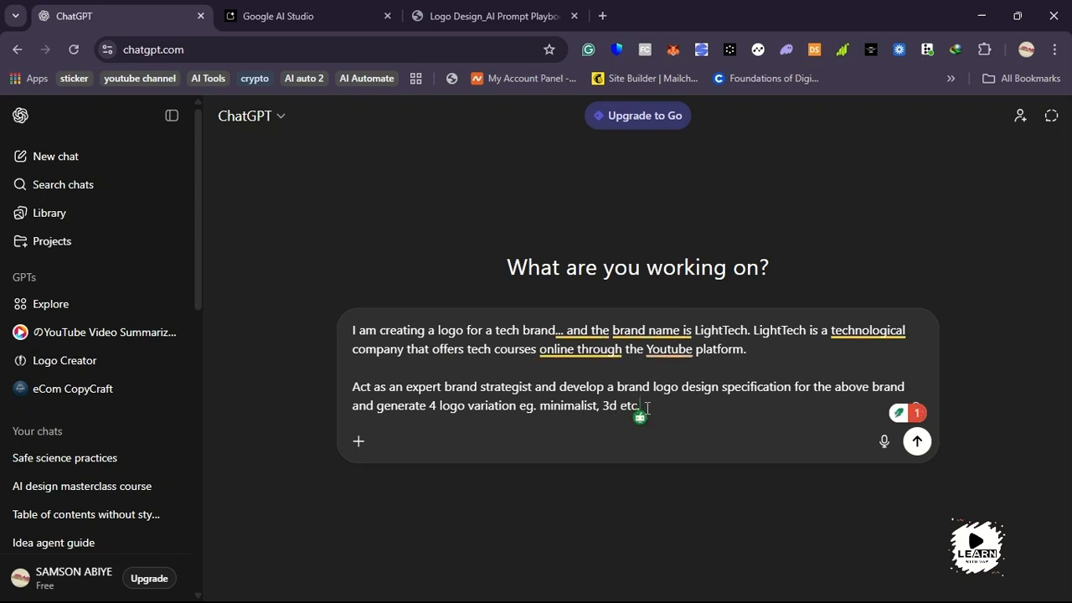
{"action": "key", "text": "Return"}
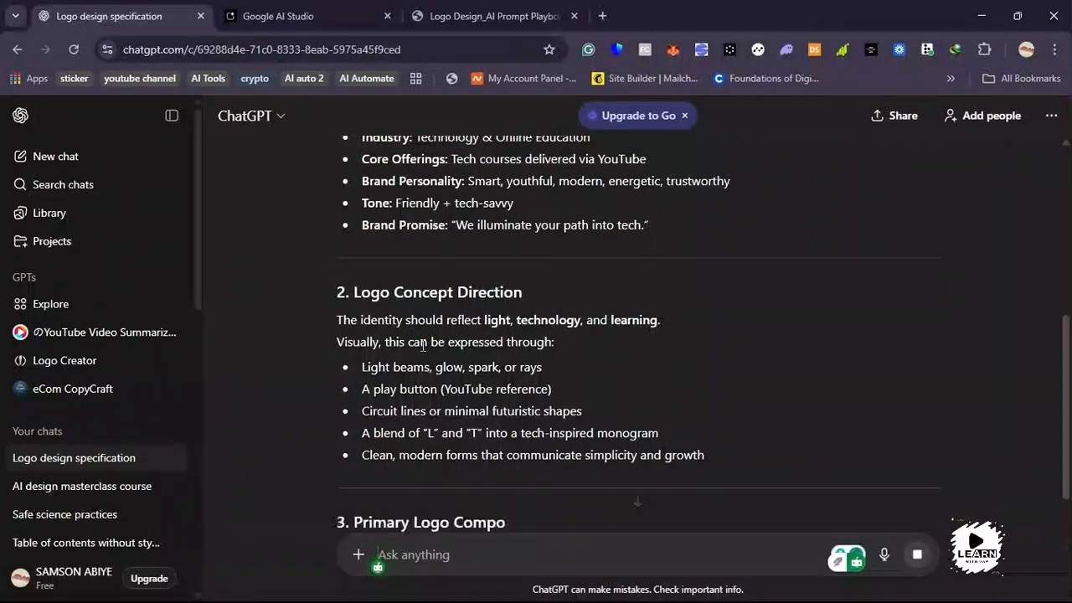
Read through the generated logo specification, covering concept direction, logo components, typography, color palette, usage guidelines and variation concepts.
{"action": "scroll", "coordinate": [424, 345], "scroll_direction": "up", "scroll_amount": 2}
{"action": "scroll", "coordinate": [423, 347], "scroll_direction": "down", "scroll_amount": 5}
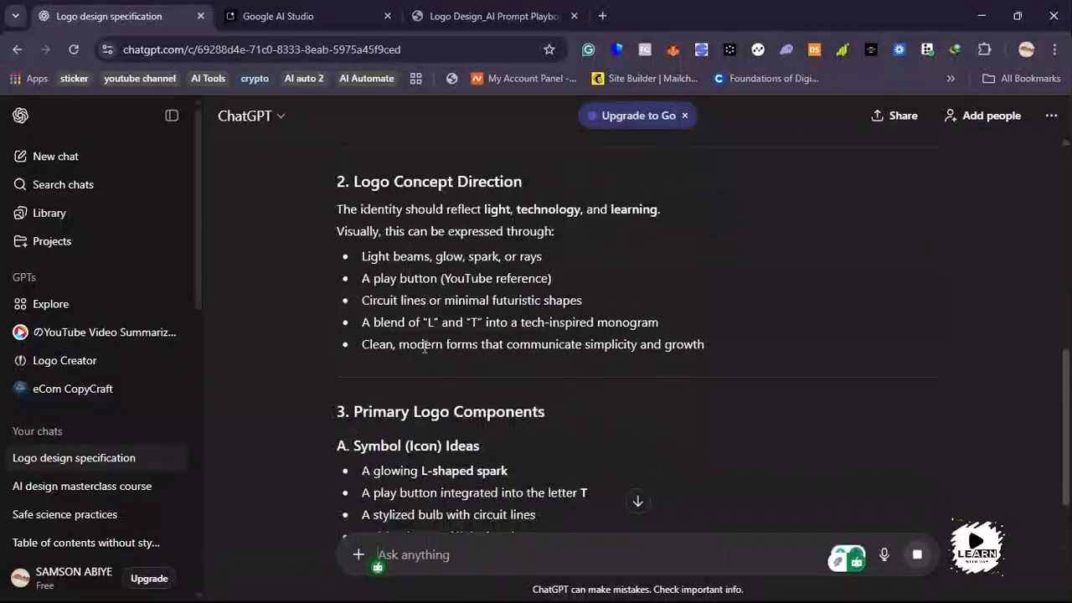
{"action": "scroll", "coordinate": [423, 346], "scroll_direction": "down", "scroll_amount": 1}
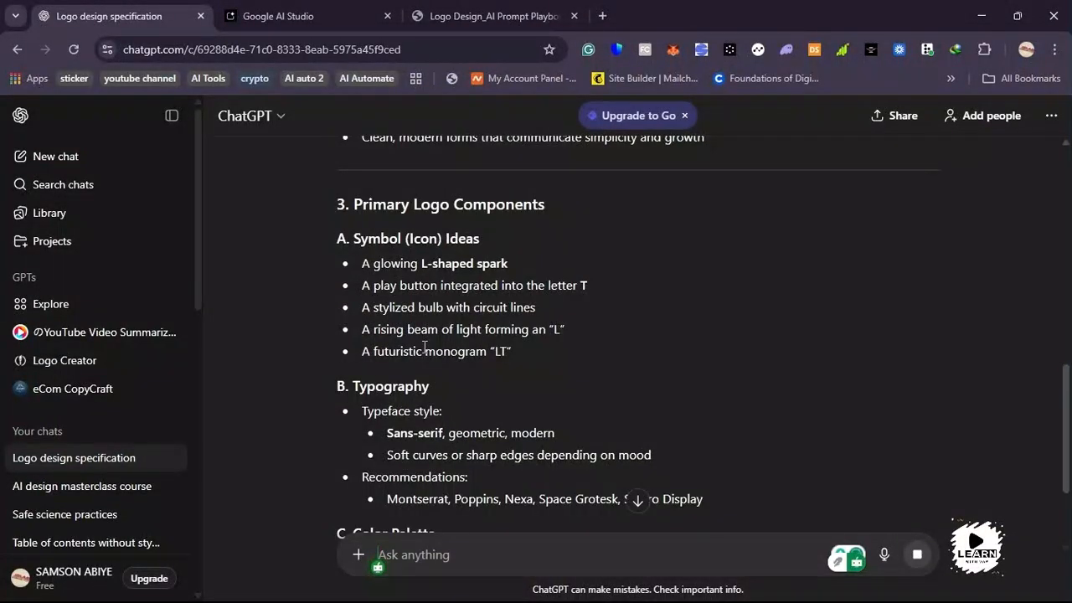
{"action": "scroll", "coordinate": [422, 346], "scroll_direction": "down", "scroll_amount": 2}
{"action": "scroll", "coordinate": [423, 346], "scroll_direction": "down", "scroll_amount": 1}
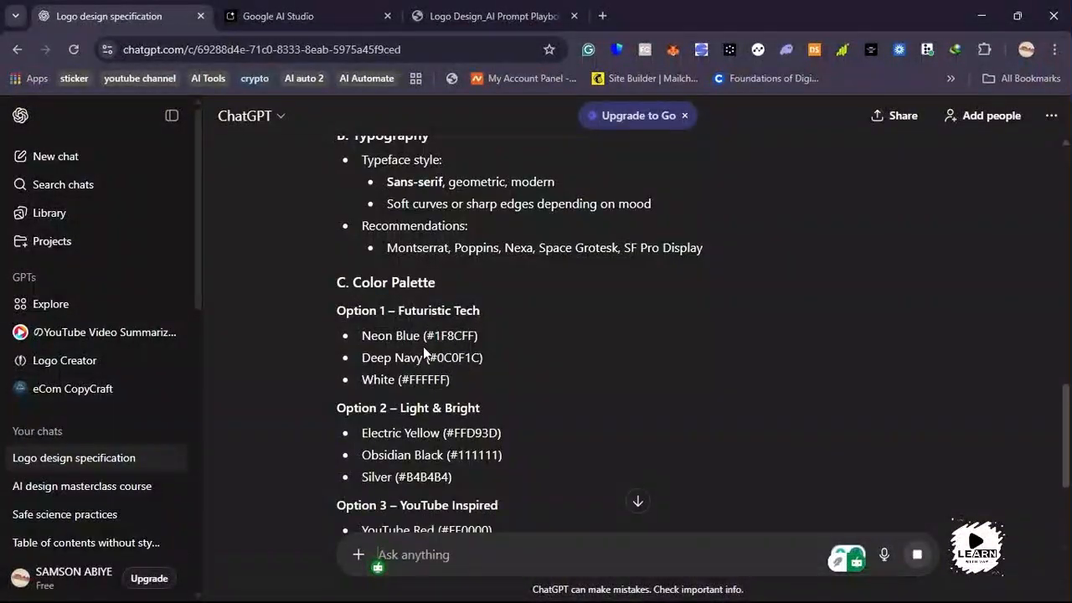
{"action": "scroll", "coordinate": [423, 346], "scroll_direction": "down", "scroll_amount": 2}
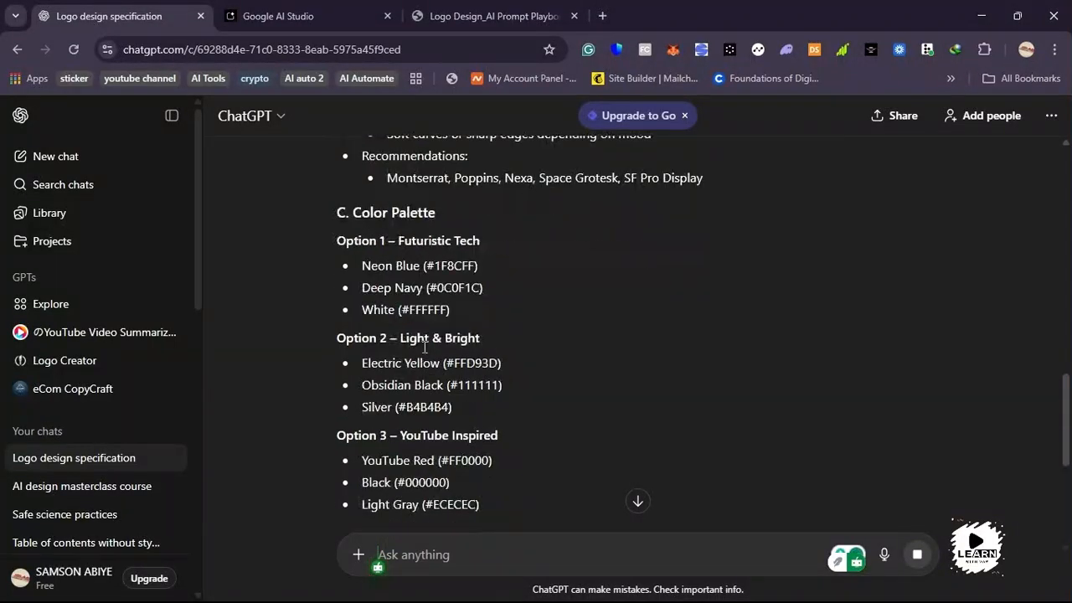
{"action": "scroll", "coordinate": [425, 347], "scroll_direction": "down", "scroll_amount": 2}
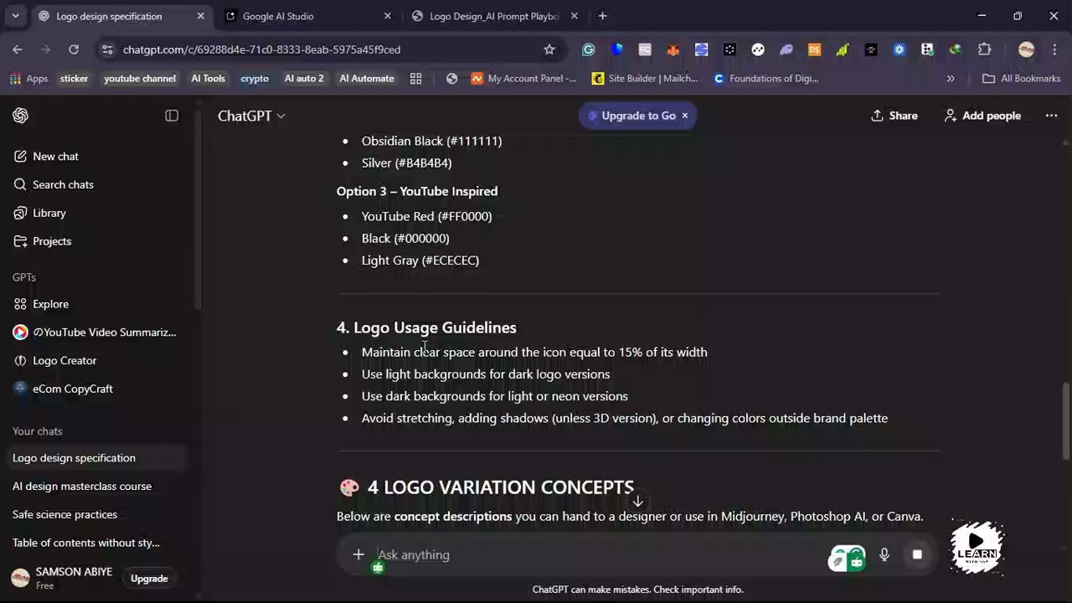
{"action": "scroll", "coordinate": [426, 346], "scroll_direction": "down", "scroll_amount": 3}
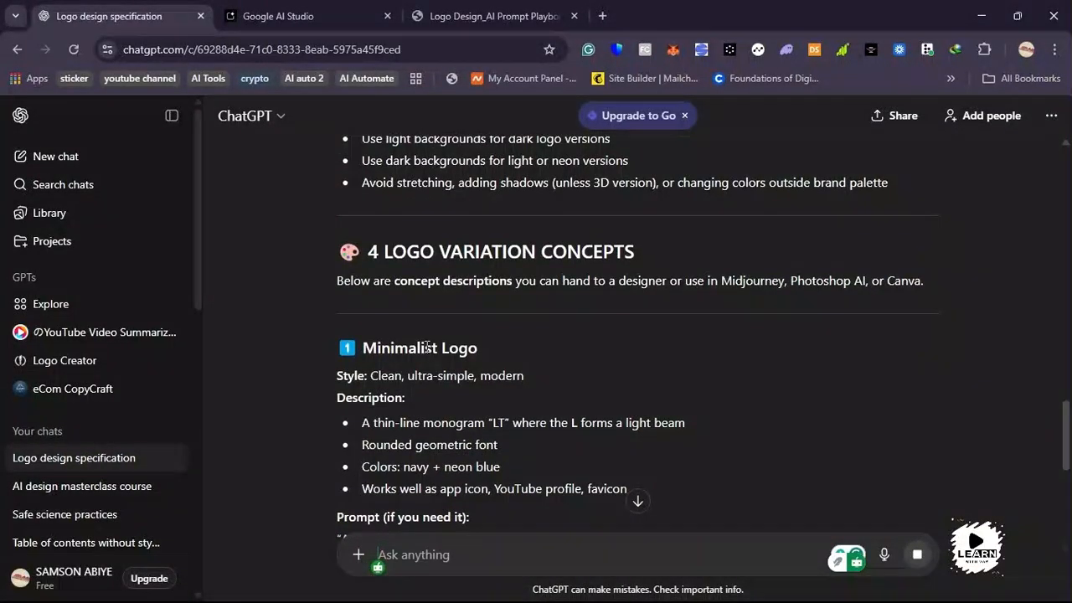
{"action": "scroll", "coordinate": [426, 347], "scroll_direction": "down", "scroll_amount": 2}
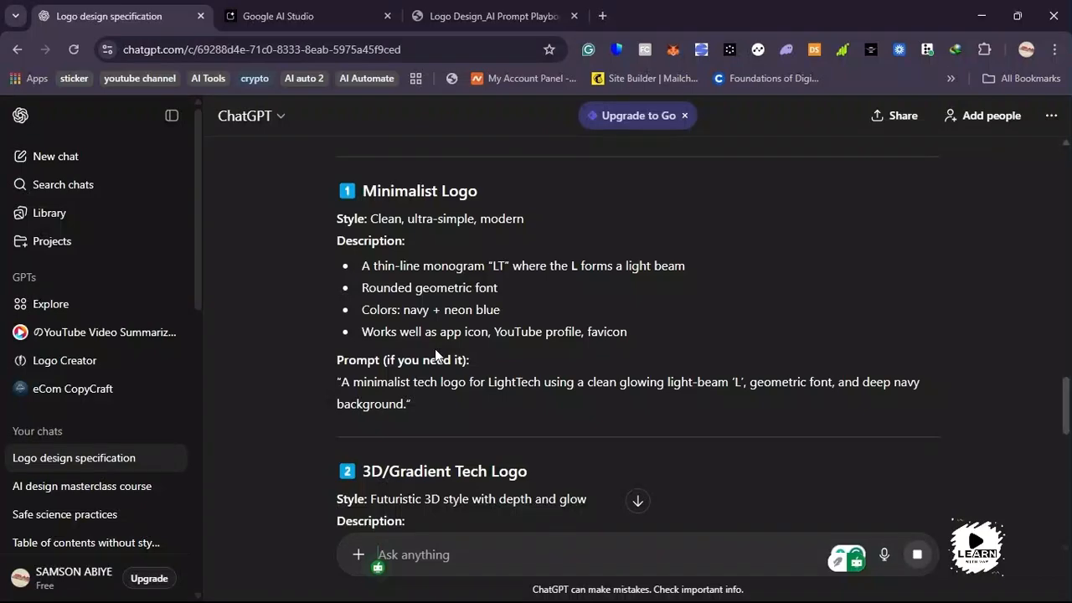
{"action": "scroll", "coordinate": [435, 349], "scroll_direction": "down", "scroll_amount": 1}
{"action": "scroll", "coordinate": [435, 348], "scroll_direction": "down", "scroll_amount": 2}
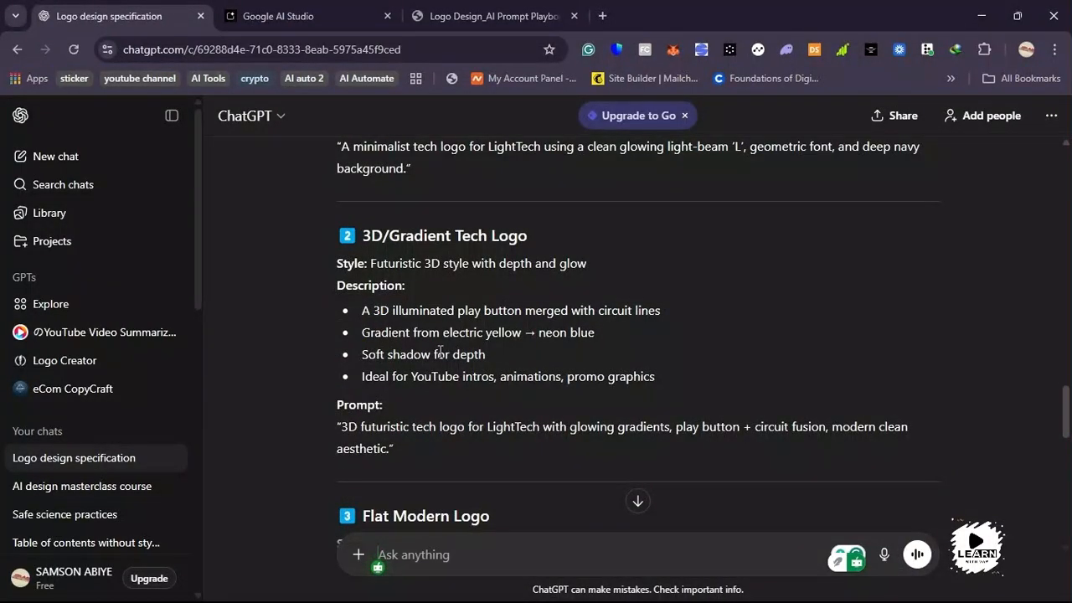
{"action": "scroll", "coordinate": [442, 354], "scroll_direction": "down", "scroll_amount": 6}
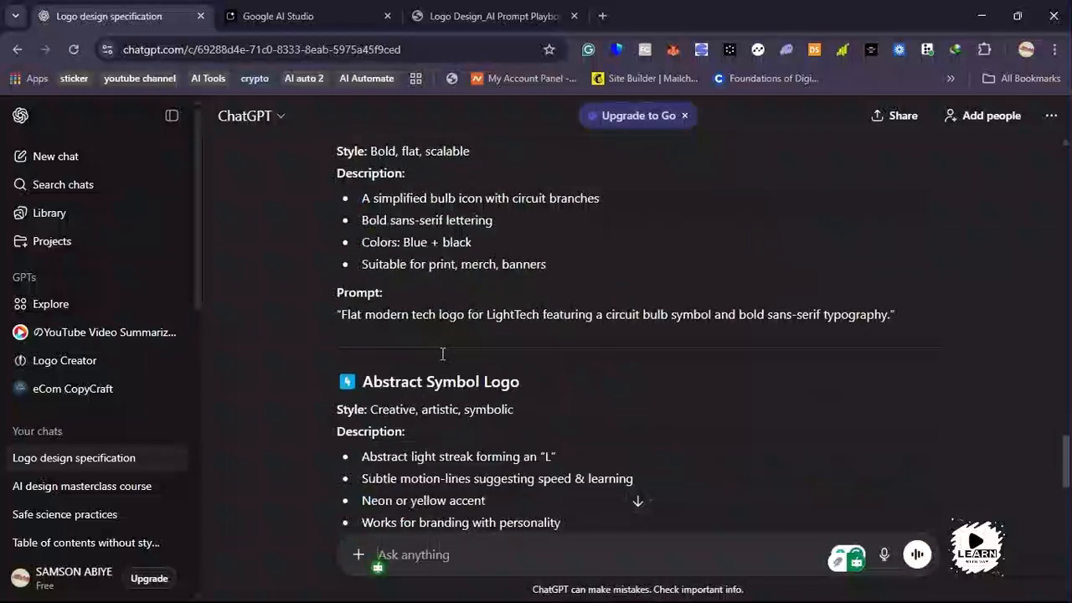
Review the four logo variation concepts with their prompts again and look back over the specification up to the Logo Concept Direction.
{"action": "scroll", "coordinate": [450, 369], "scroll_direction": "up", "scroll_amount": 6}
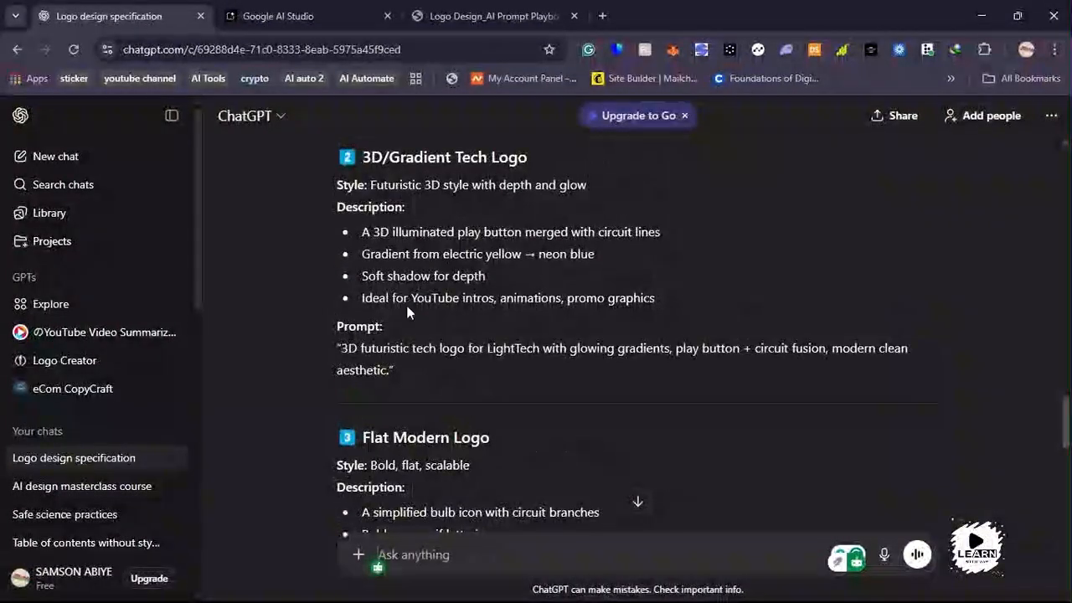
{"action": "scroll", "coordinate": [400, 191], "scroll_direction": "up", "scroll_amount": 6}
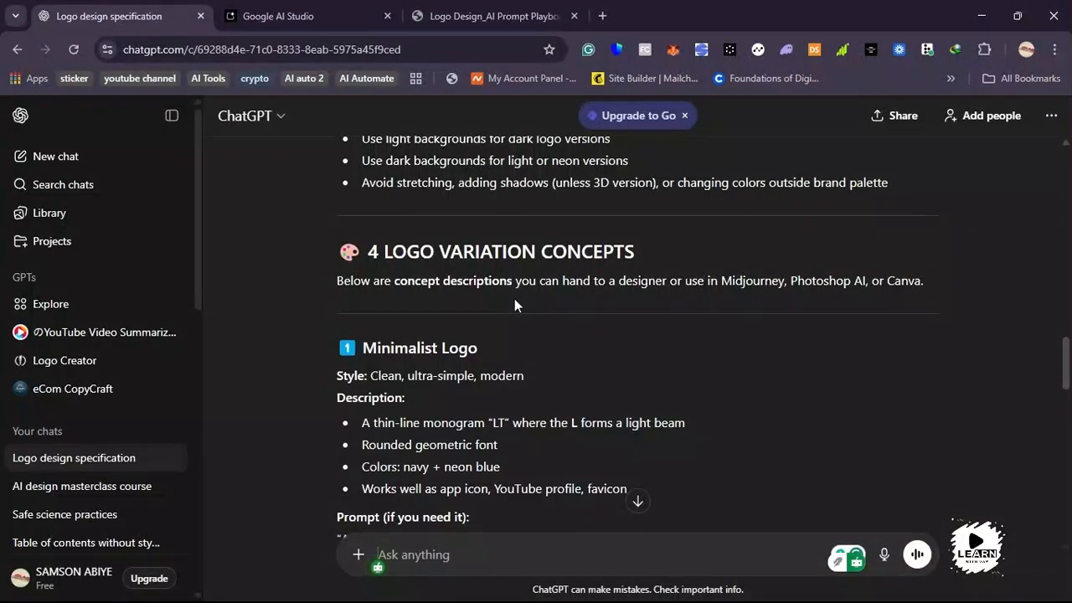
{"action": "scroll", "coordinate": [512, 300], "scroll_direction": "down", "scroll_amount": 1}
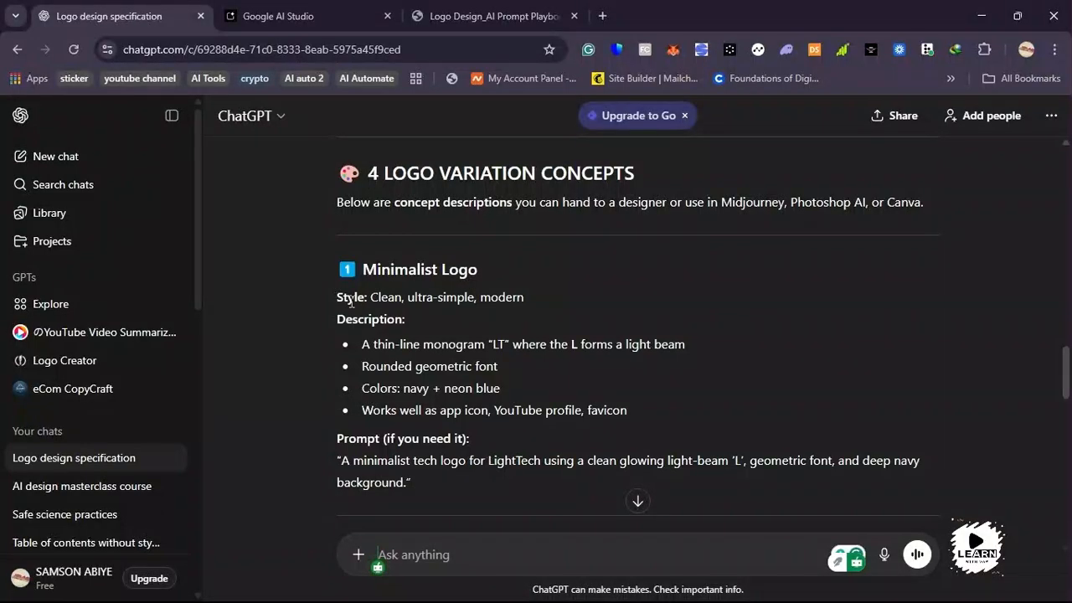
{"action": "scroll", "coordinate": [408, 374], "scroll_direction": "down", "scroll_amount": 2}
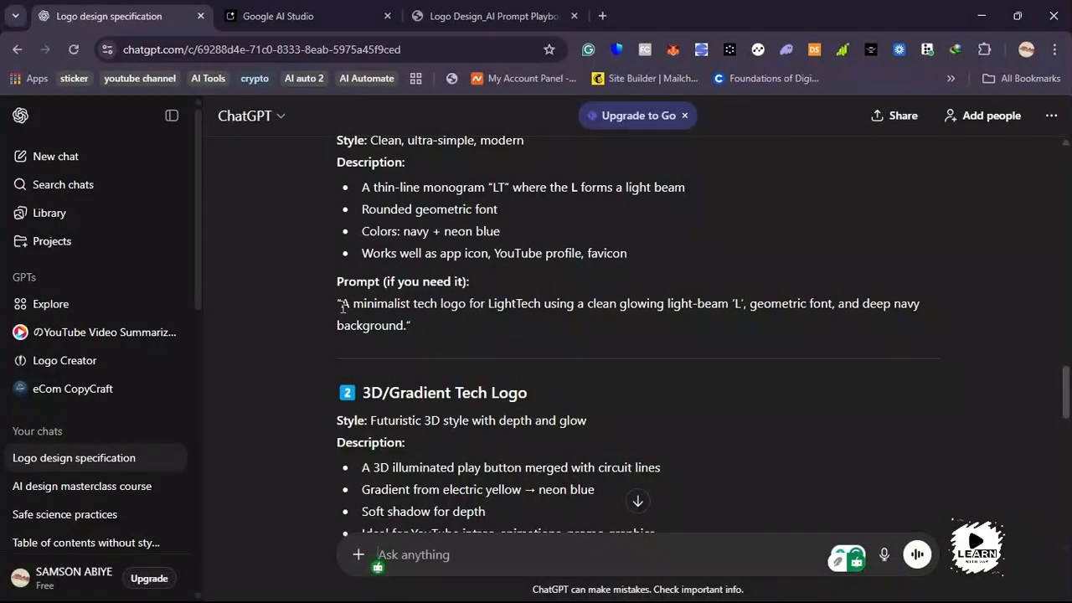
{"action": "scroll", "coordinate": [387, 311], "scroll_direction": "down", "scroll_amount": 2}
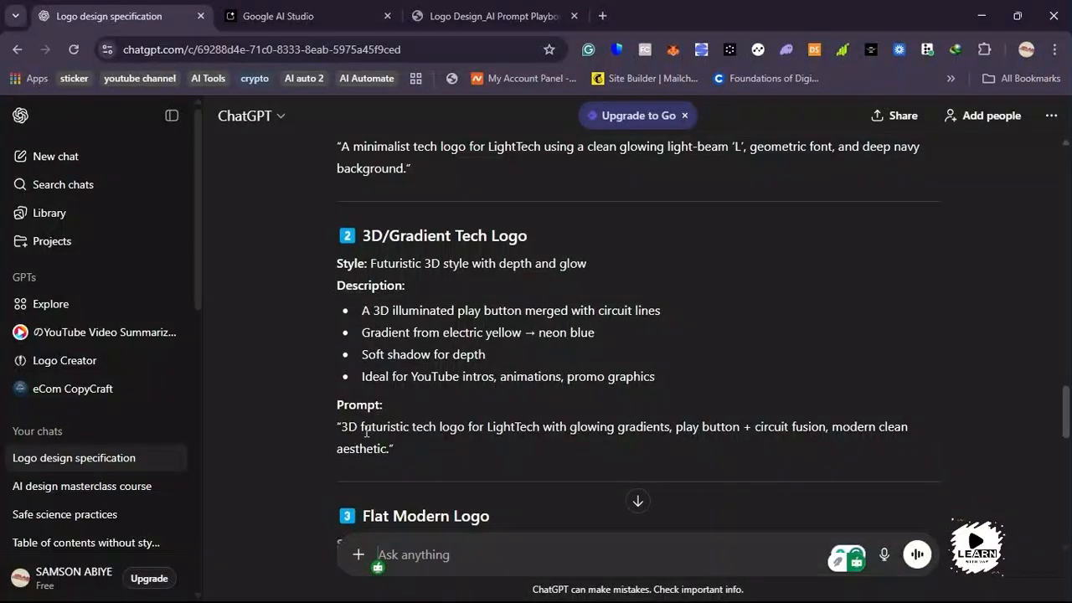
{"action": "scroll", "coordinate": [482, 426], "scroll_direction": "down", "scroll_amount": 4}
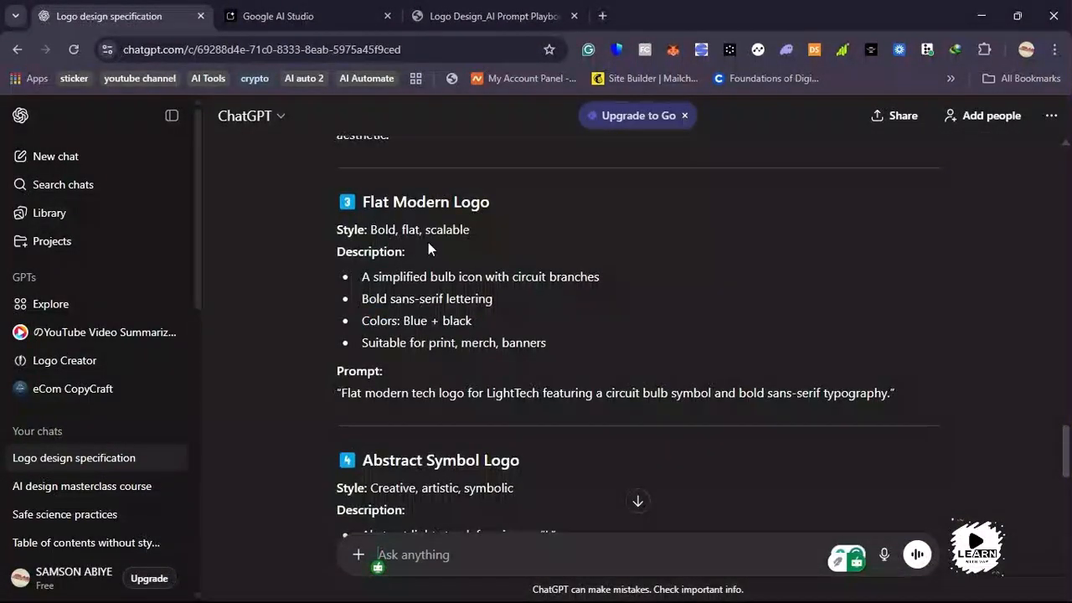
{"action": "scroll", "coordinate": [577, 404], "scroll_direction": "down", "scroll_amount": 3}
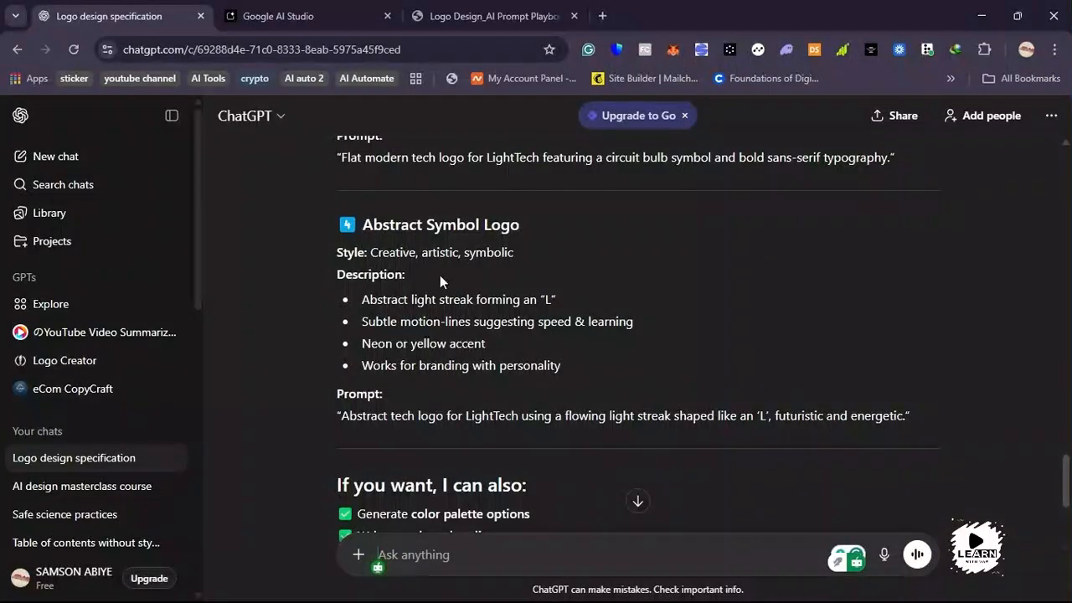
{"action": "scroll", "coordinate": [410, 387], "scroll_direction": "down", "scroll_amount": 2}
{"action": "scroll", "coordinate": [423, 384], "scroll_direction": "up", "scroll_amount": 9}
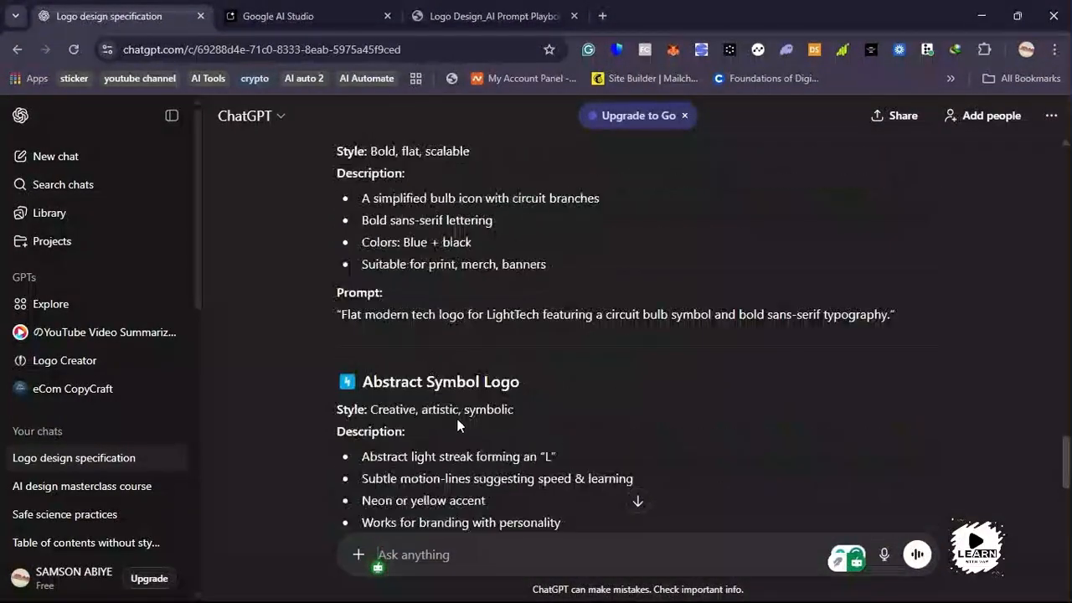
{"action": "scroll", "coordinate": [473, 443], "scroll_direction": "up", "scroll_amount": 15}
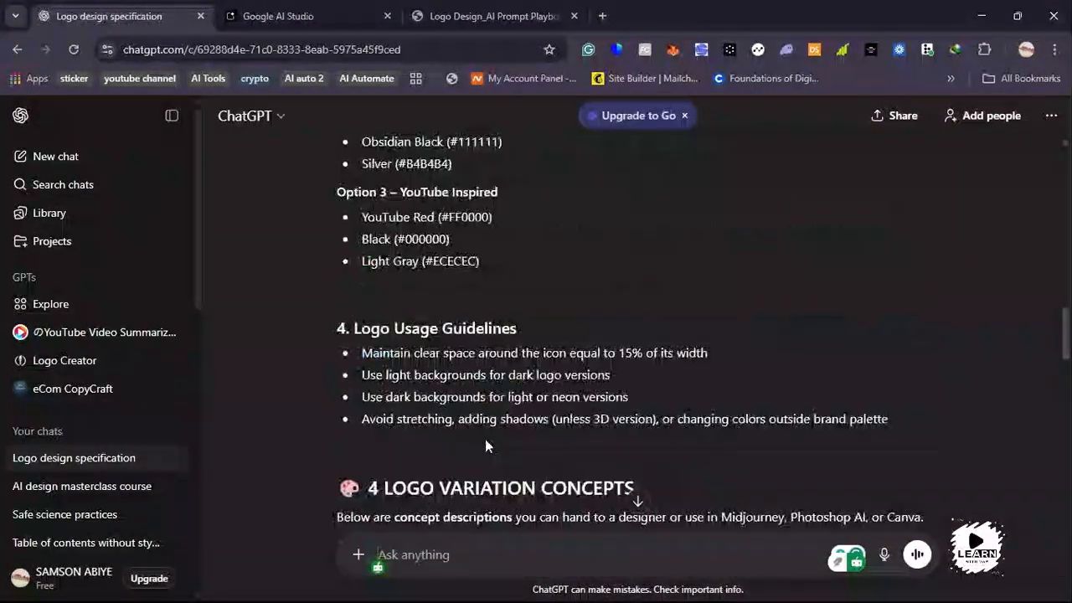
{"action": "scroll", "coordinate": [508, 434], "scroll_direction": "down", "scroll_amount": 6}
{"action": "scroll", "coordinate": [509, 432], "scroll_direction": "up", "scroll_amount": 5}
{"action": "scroll", "coordinate": [509, 437], "scroll_direction": "up", "scroll_amount": 10}
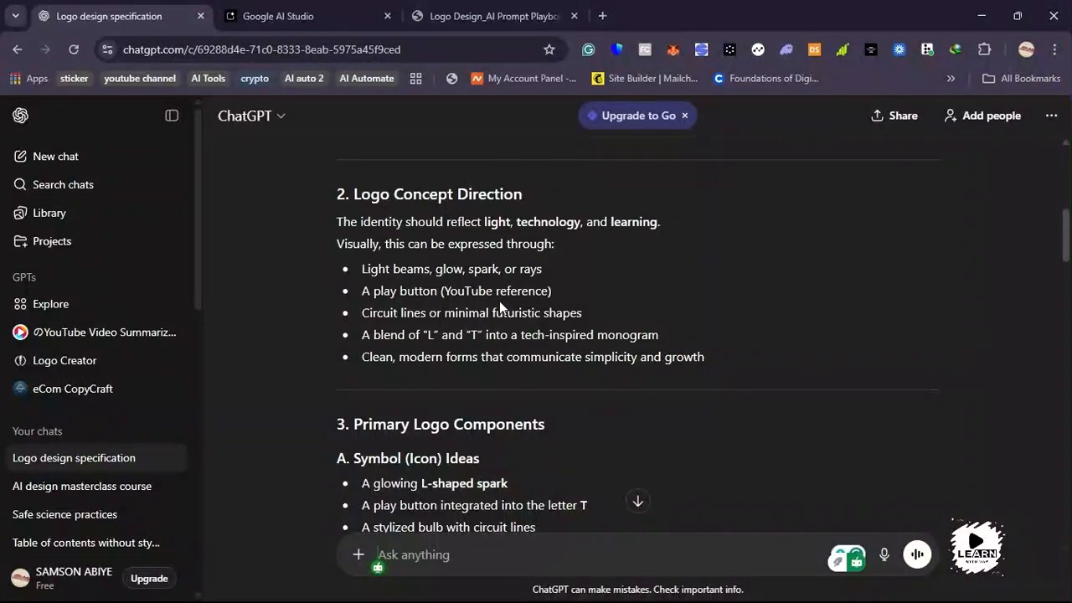
Switch to the Logo Design_AI Prompt Playbook PDF and skim its opening pages through the introduction on page 4.
{"action": "left_click", "coordinate": [471, 23]}
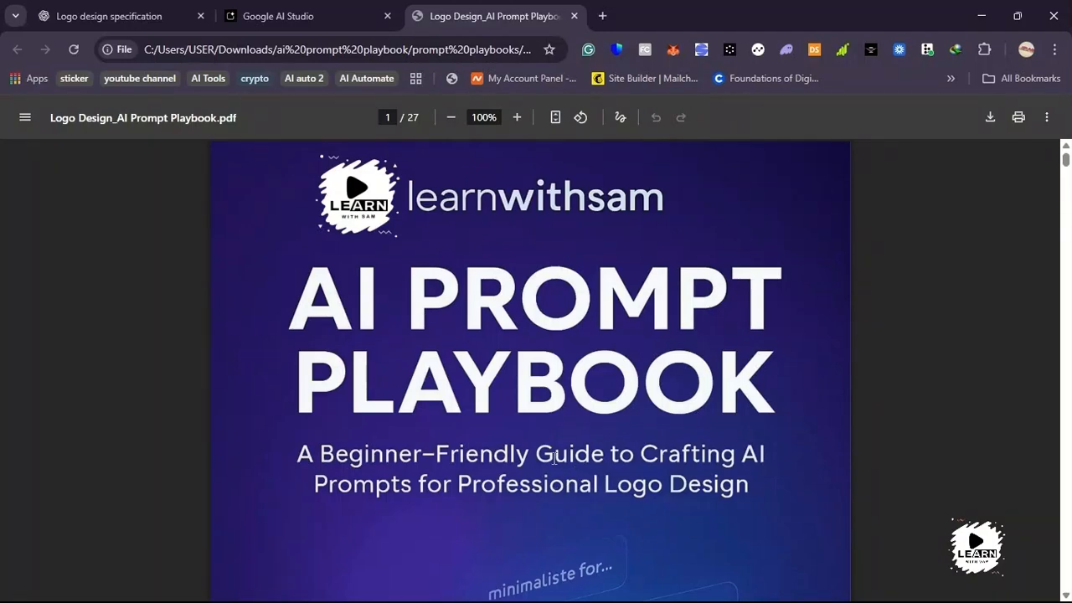
{"action": "scroll", "coordinate": [565, 411], "scroll_direction": "down", "scroll_amount": 15}
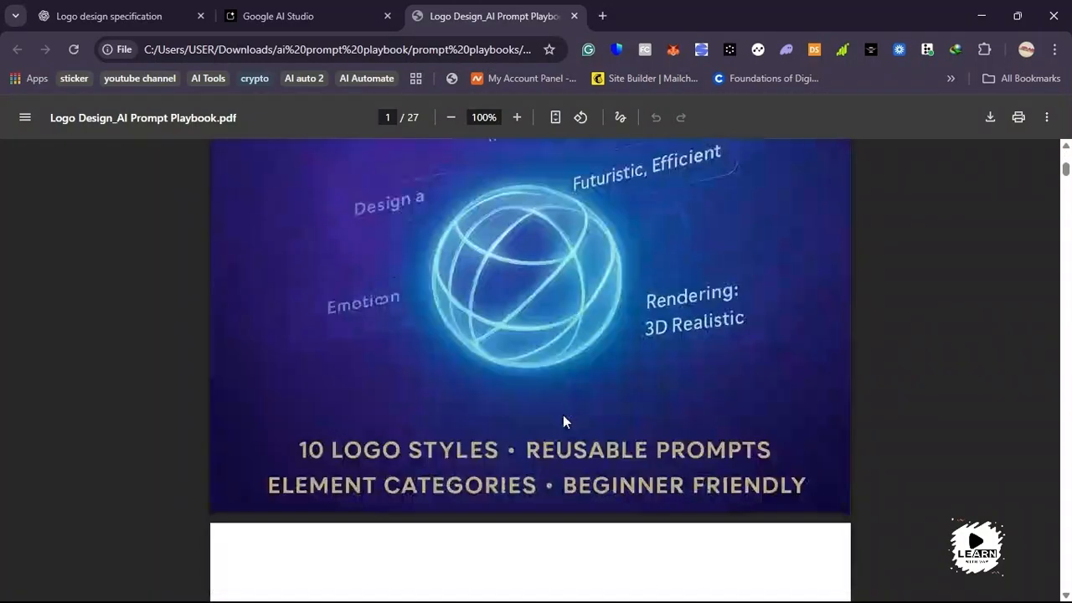
{"action": "scroll", "coordinate": [560, 423], "scroll_direction": "down", "scroll_amount": 15}
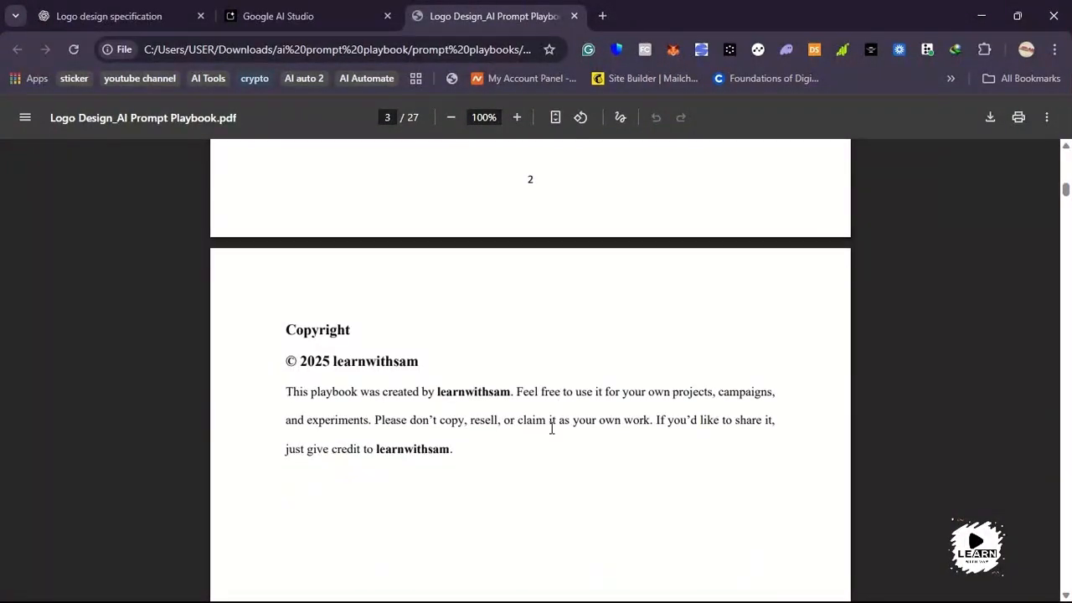
{"action": "scroll", "coordinate": [550, 433], "scroll_direction": "down", "scroll_amount": 2}
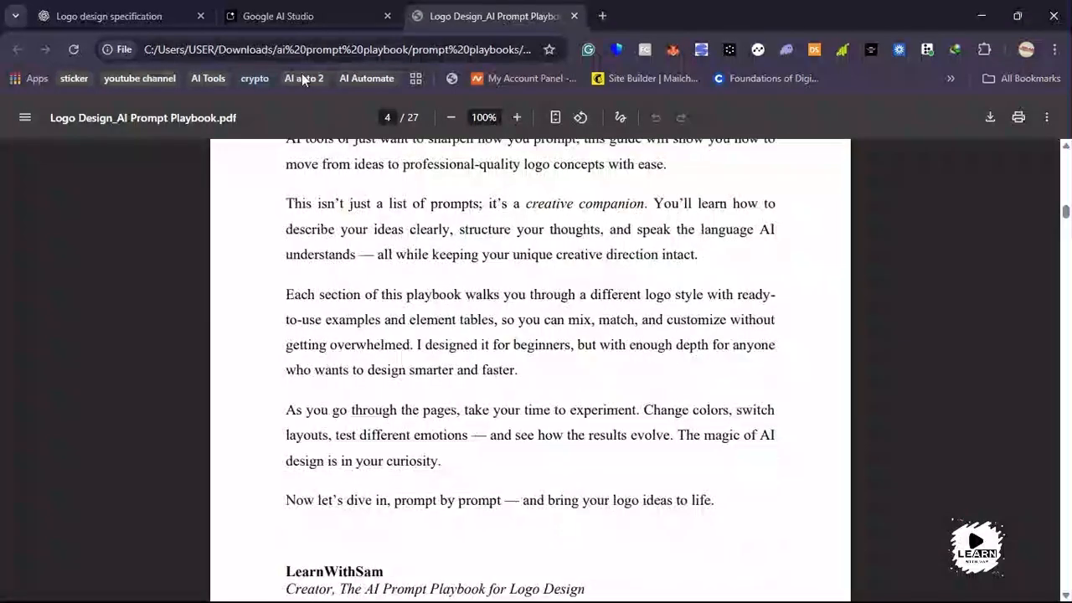
Return to the ChatGPT logo specification and copy the prompt text under the Minimalist Logo concept, without its quotation marks.
{"action": "left_click", "coordinate": [109, 16]}
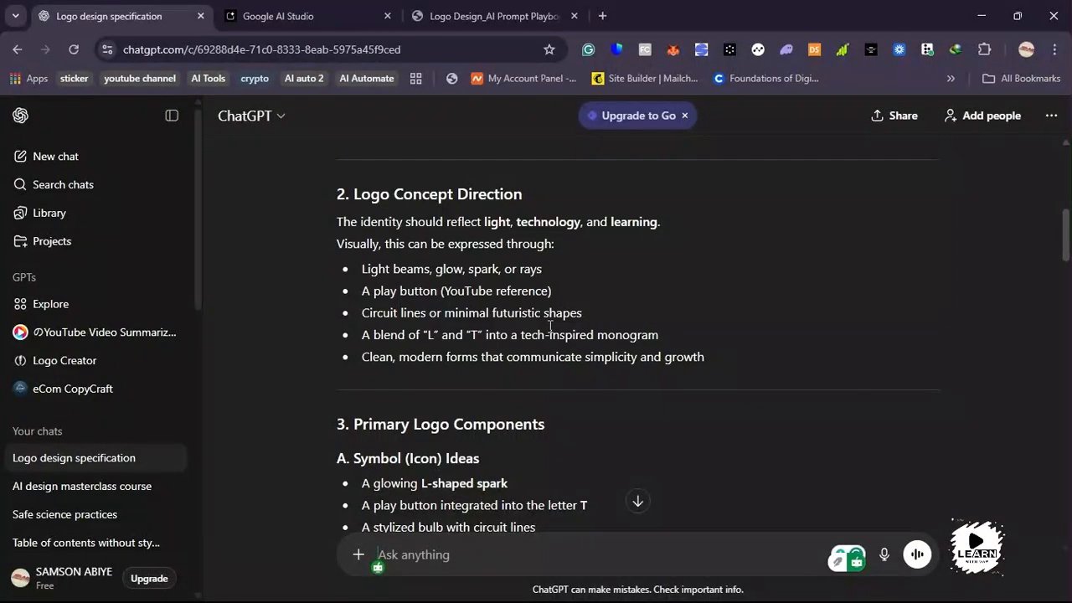
{"action": "scroll", "coordinate": [561, 296], "scroll_direction": "down", "scroll_amount": 3}
{"action": "scroll", "coordinate": [508, 337], "scroll_direction": "up", "scroll_amount": 3}
{"action": "scroll", "coordinate": [505, 329], "scroll_direction": "down", "scroll_amount": 3}
{"action": "scroll", "coordinate": [505, 329], "scroll_direction": "down", "scroll_amount": 15}
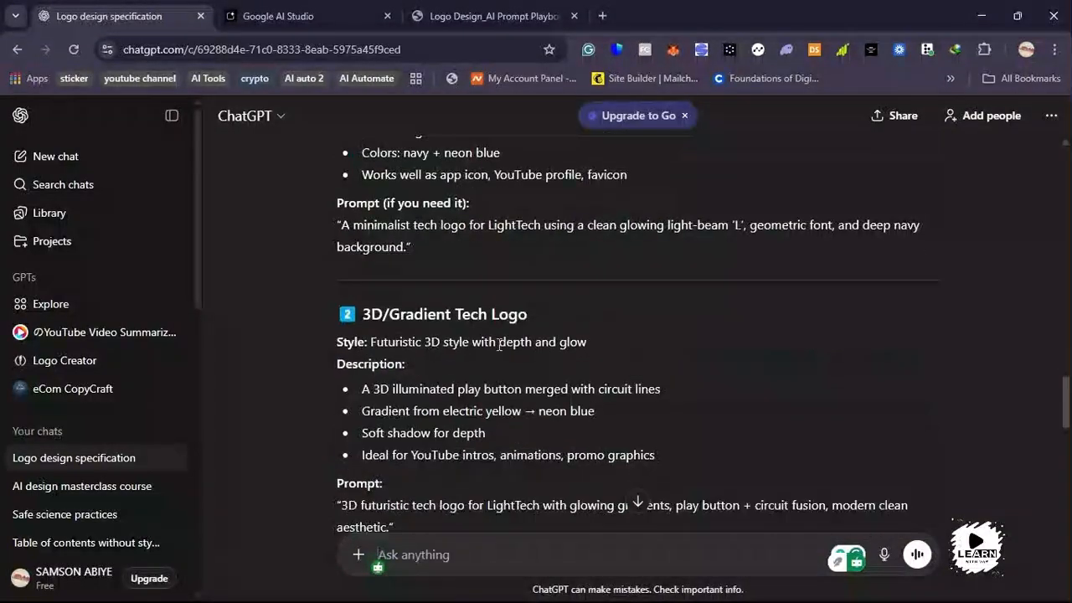
{"action": "scroll", "coordinate": [457, 375], "scroll_direction": "up", "scroll_amount": 2}
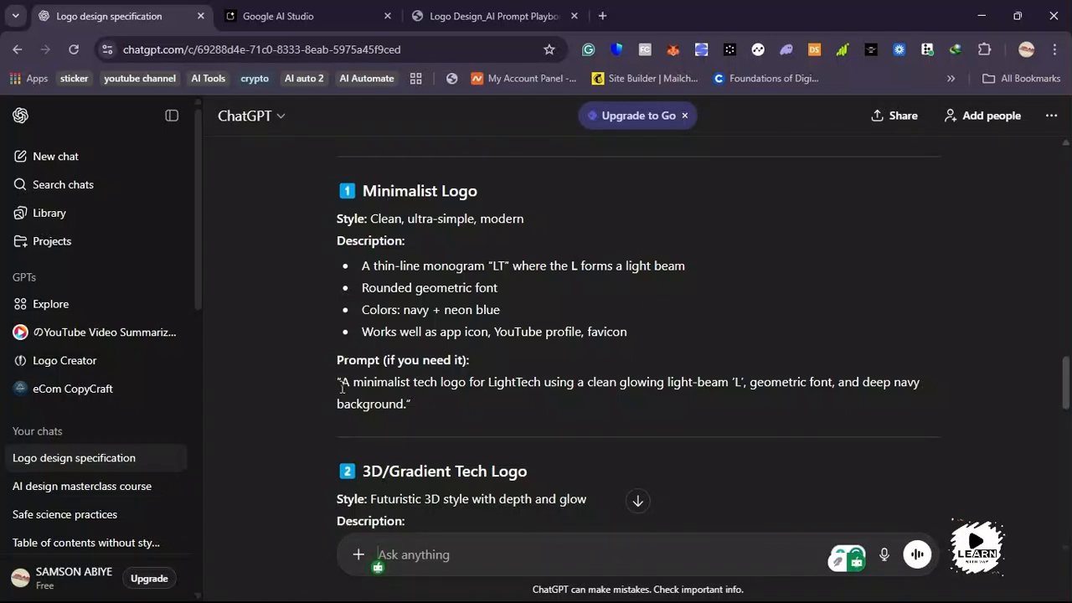
{"action": "left_click_drag", "start_coordinate": [342, 385], "coordinate": [406, 408]}
{"action": "right_click", "coordinate": [407, 408]}
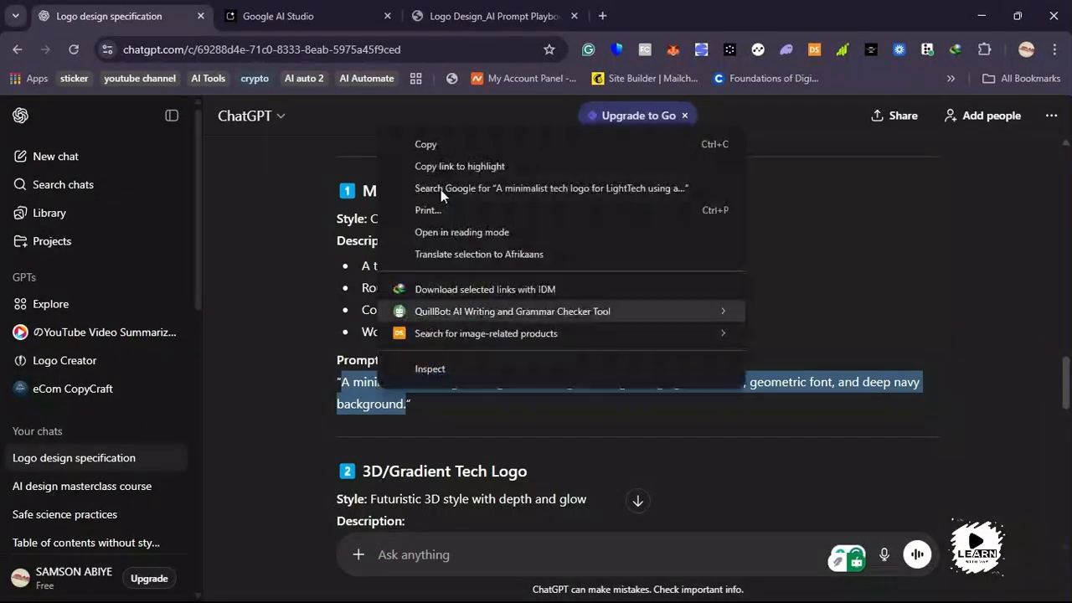
{"action": "left_click", "coordinate": [451, 147]}
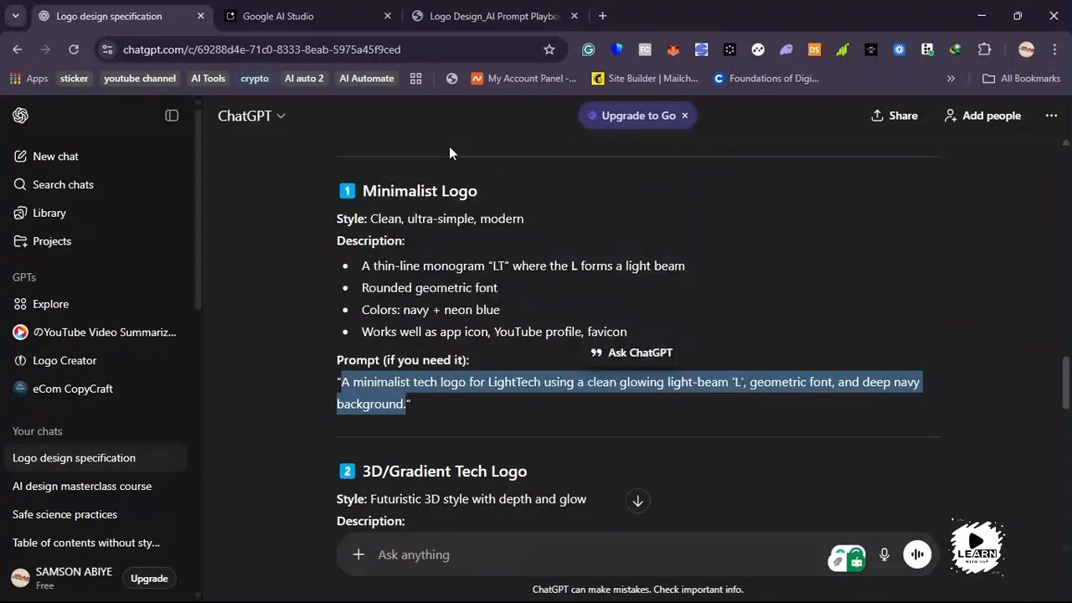
Switch to Google AI Studio, reload the page and open the Playground.
{"action": "left_click", "coordinate": [276, 16]}
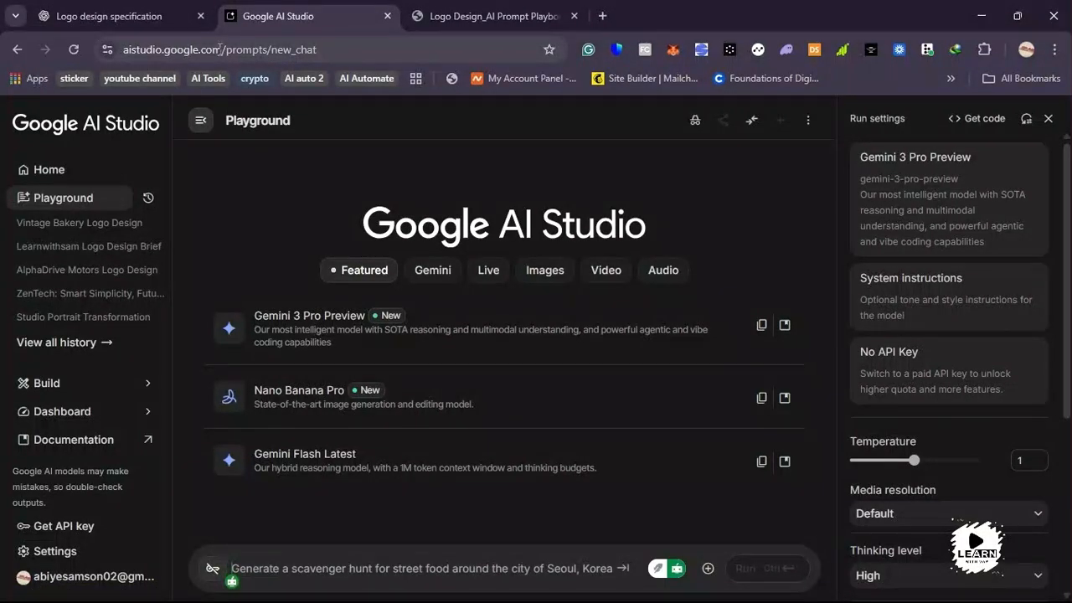
{"action": "key", "text": "F5"}
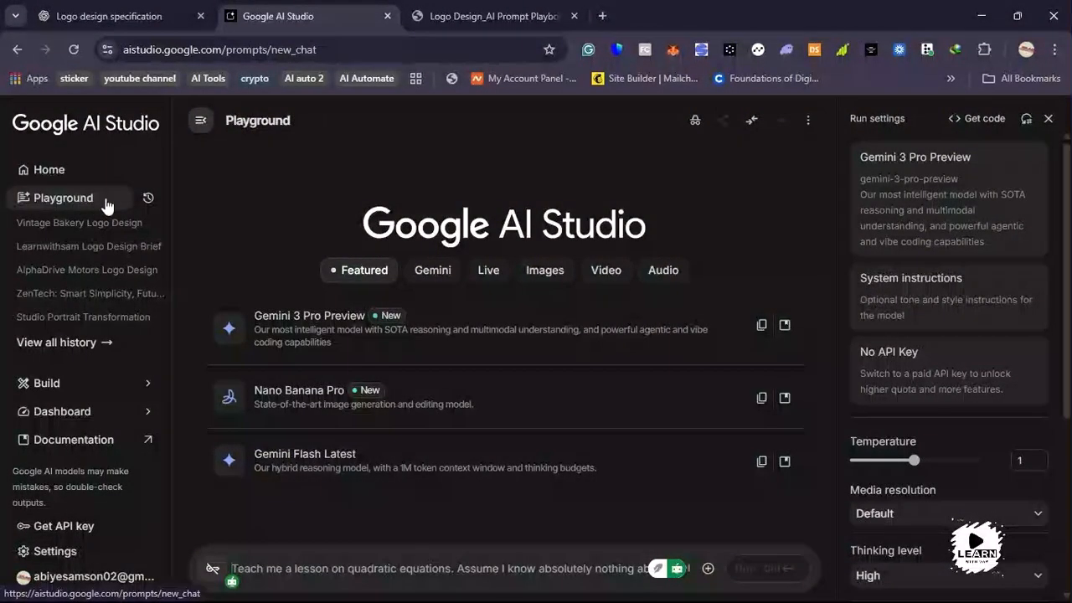
{"action": "left_click", "coordinate": [84, 201]}
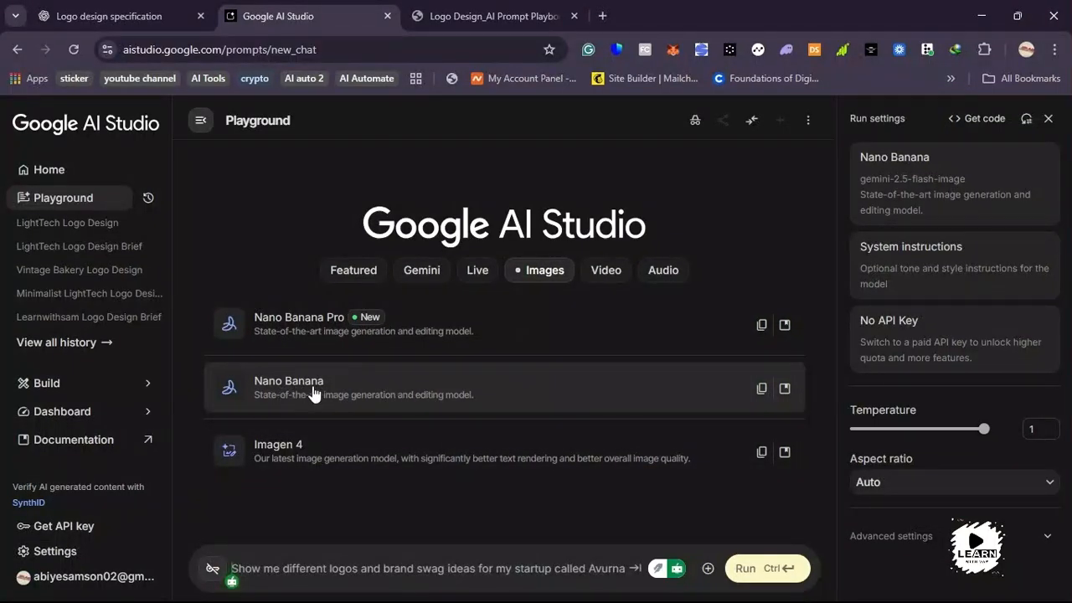
Select the Nano Banana model, paste the minimalist LightTech logo prompt, add "Generate" at its start and run it.
{"action": "left_click", "coordinate": [314, 394]}
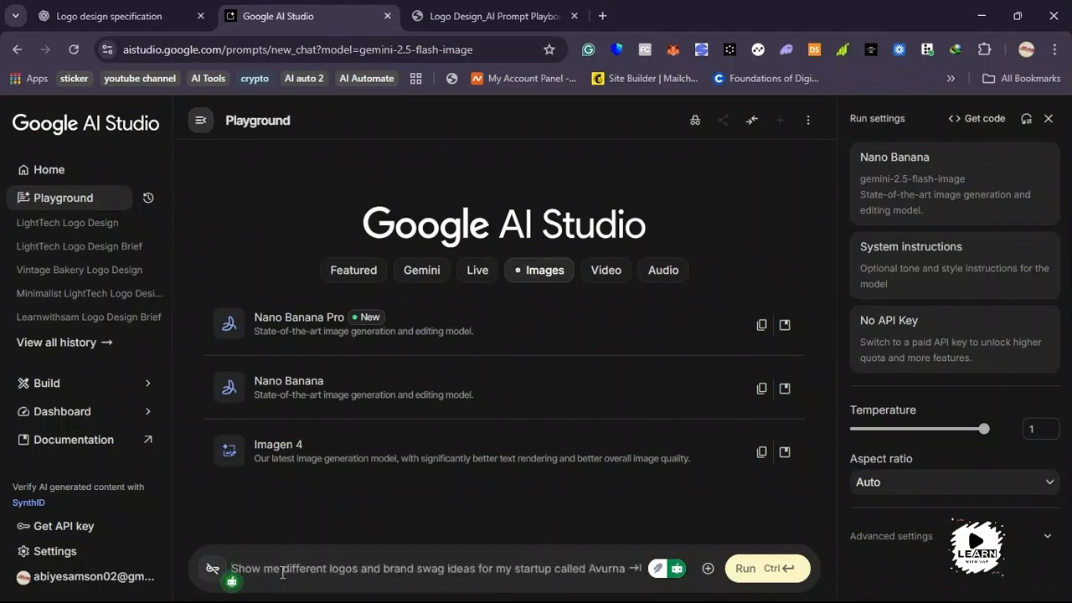
{"action": "key", "text": "ctrl+v"}
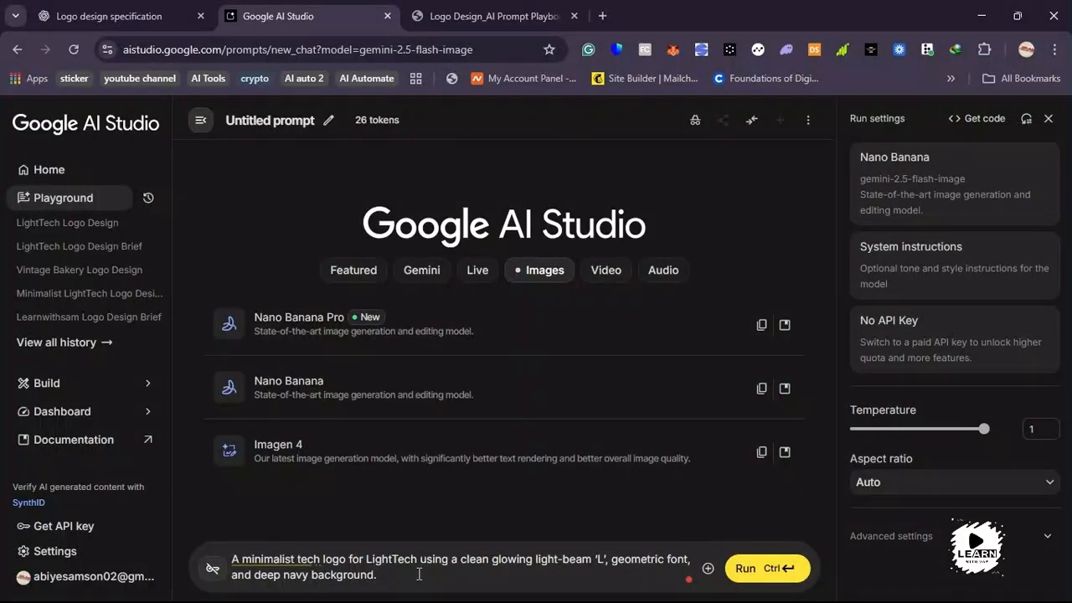
{"action": "left_click_drag", "start_coordinate": [419, 574], "coordinate": [235, 559]}
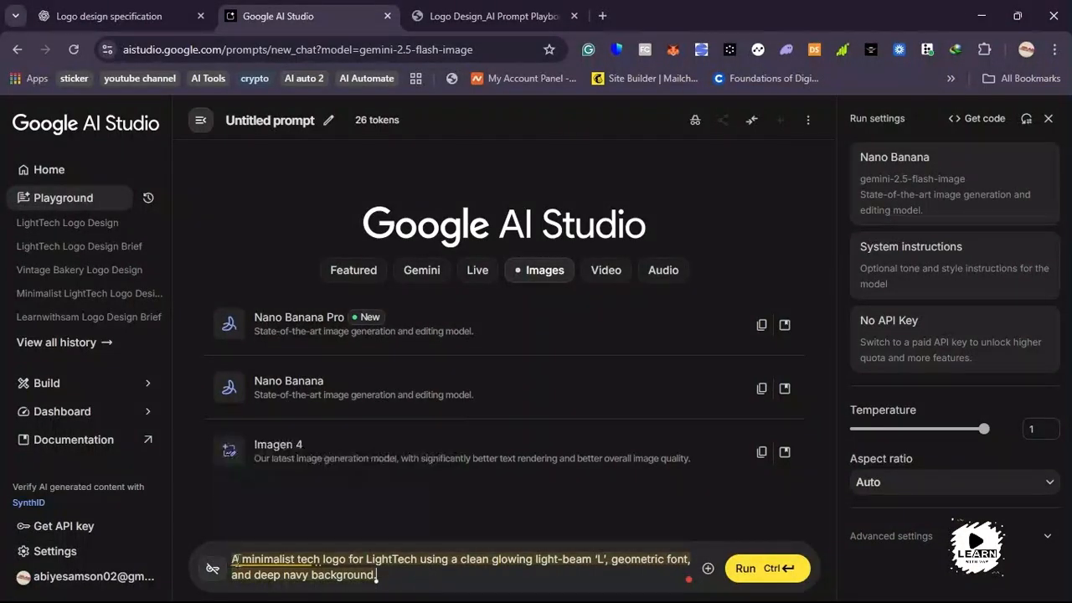
{"action": "mouse_move", "coordinate": [235, 559]}
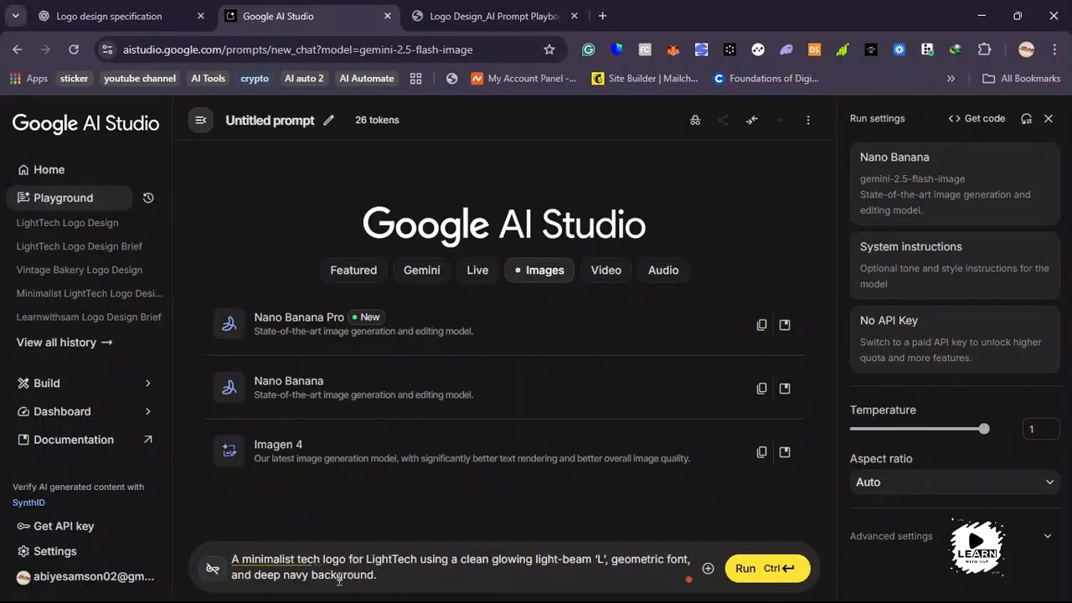
{"action": "left_click", "coordinate": [232, 559]}
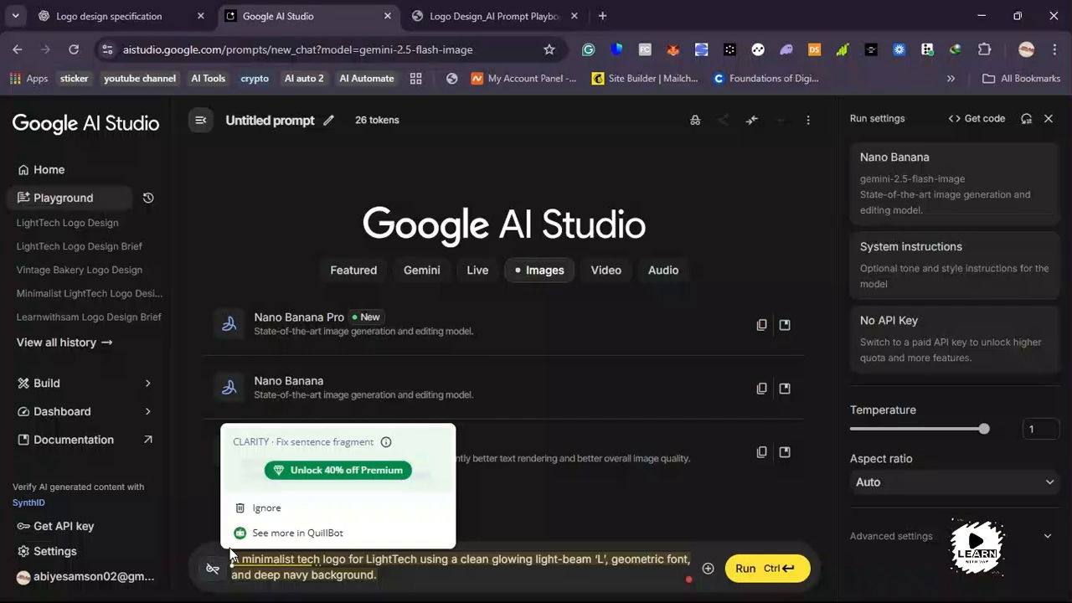
{"action": "type", "text": "Generate"}
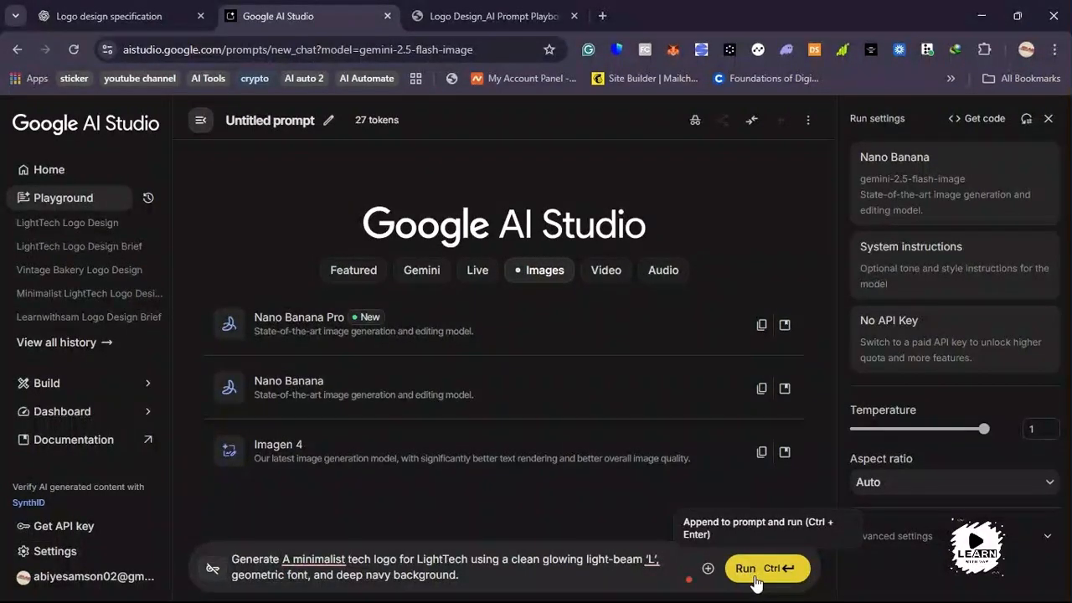
{"action": "left_click", "coordinate": [756, 576]}
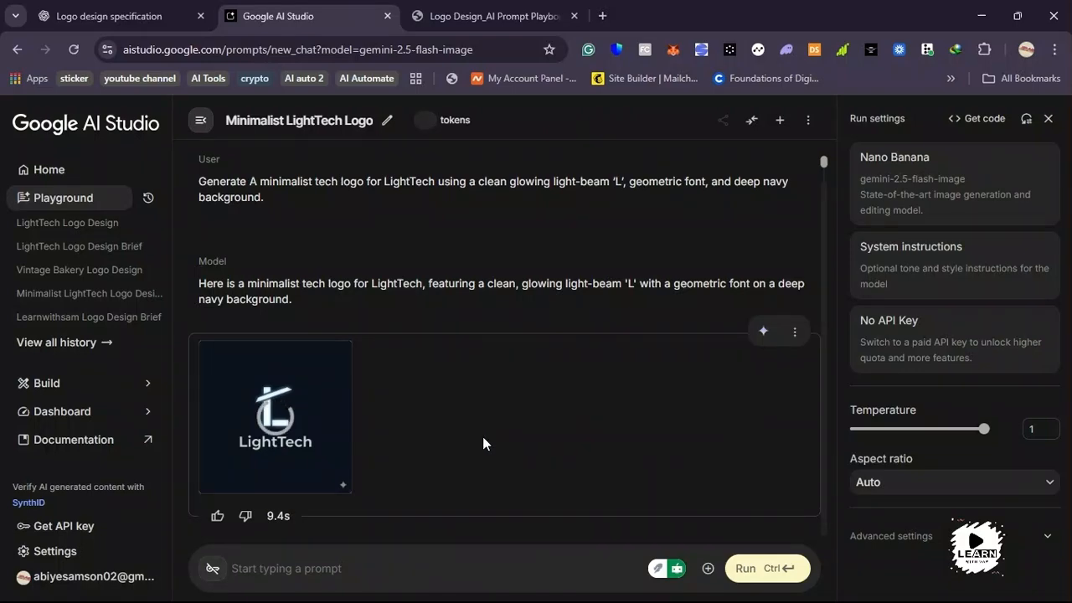
Open the generated minimalist logo at full size, download it and close the preview.
{"action": "mouse_move", "coordinate": [289, 435]}
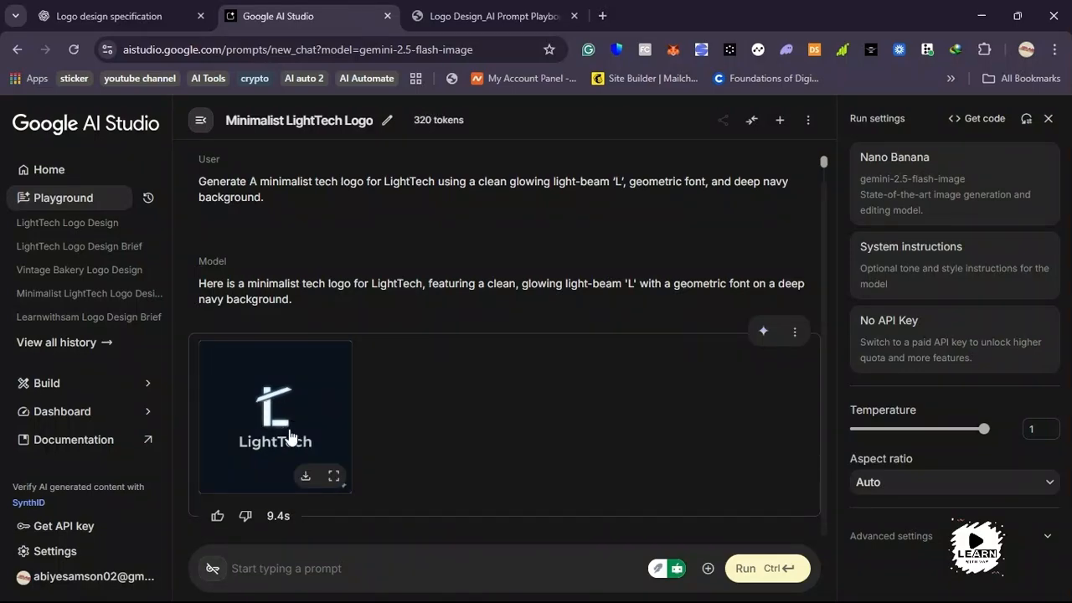
{"action": "left_click", "coordinate": [333, 475]}
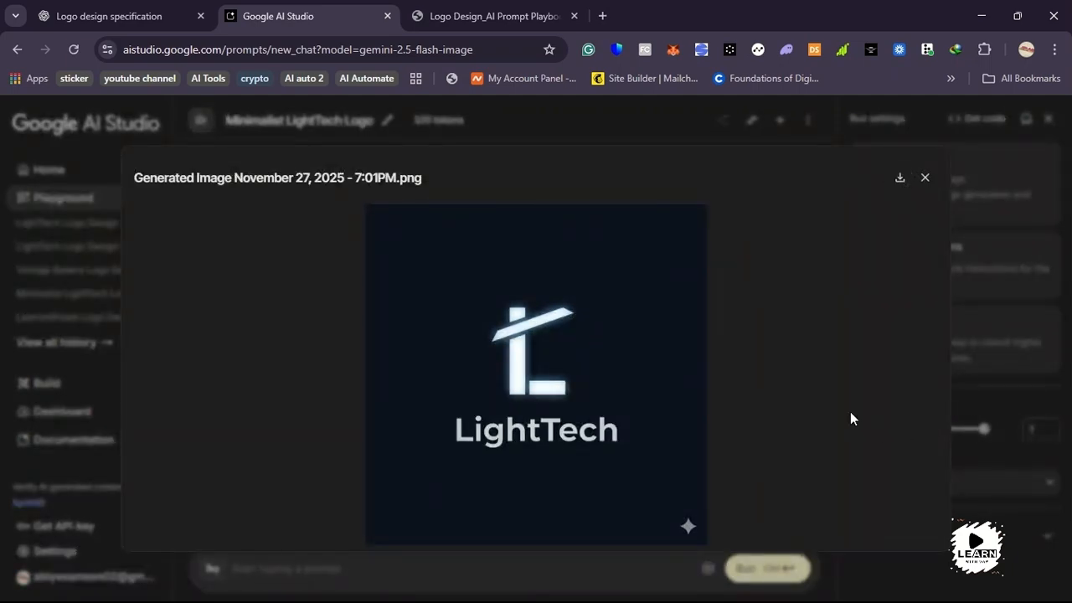
{"action": "left_click", "coordinate": [924, 178]}
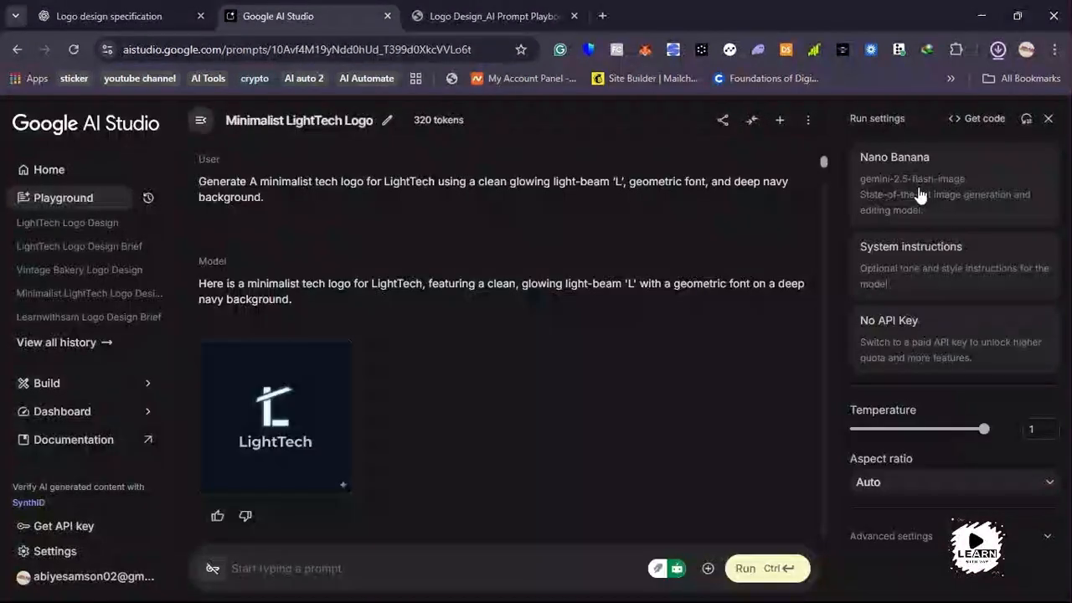
Switch to the ChatGPT logo specification and copy the prompt under 3D/Gradient Tech Logo, without its quotation marks.
{"action": "left_click", "coordinate": [77, 17]}
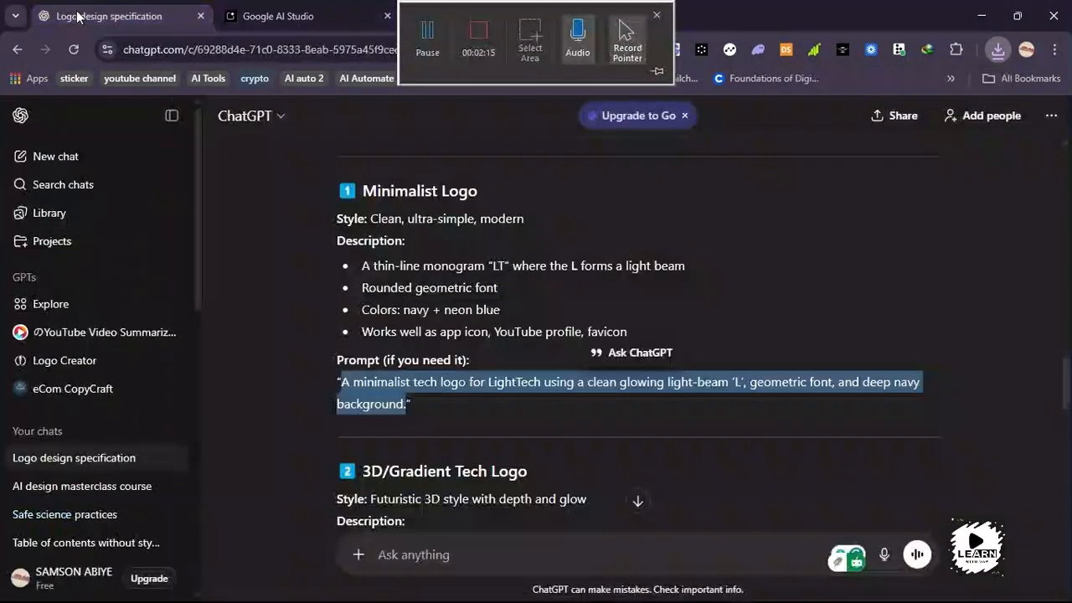
{"action": "scroll", "coordinate": [398, 209], "scroll_direction": "down", "scroll_amount": 4}
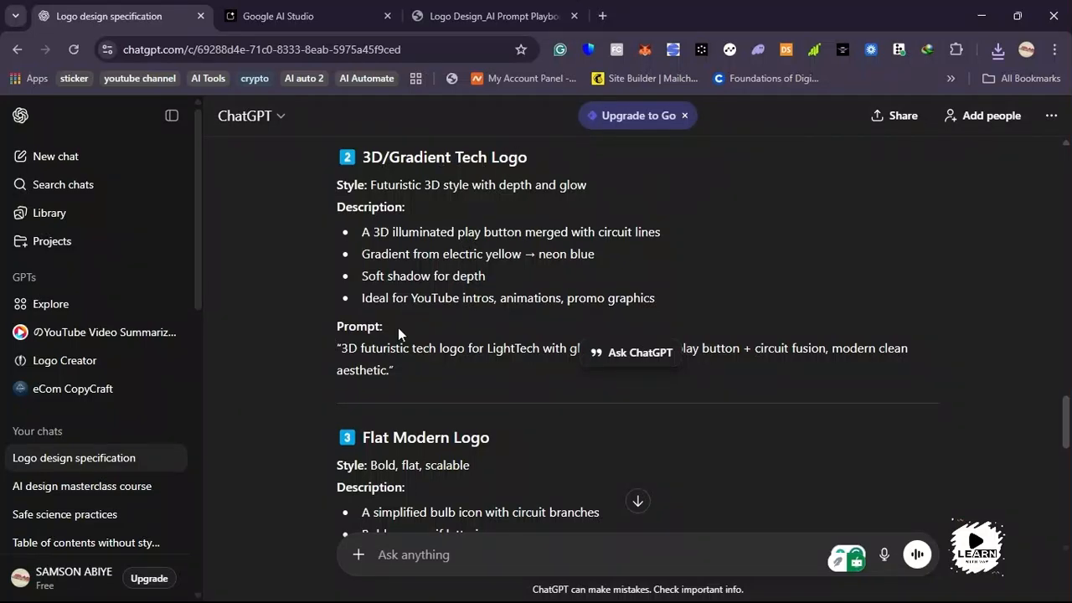
{"action": "left_click_drag", "start_coordinate": [343, 352], "coordinate": [390, 371]}
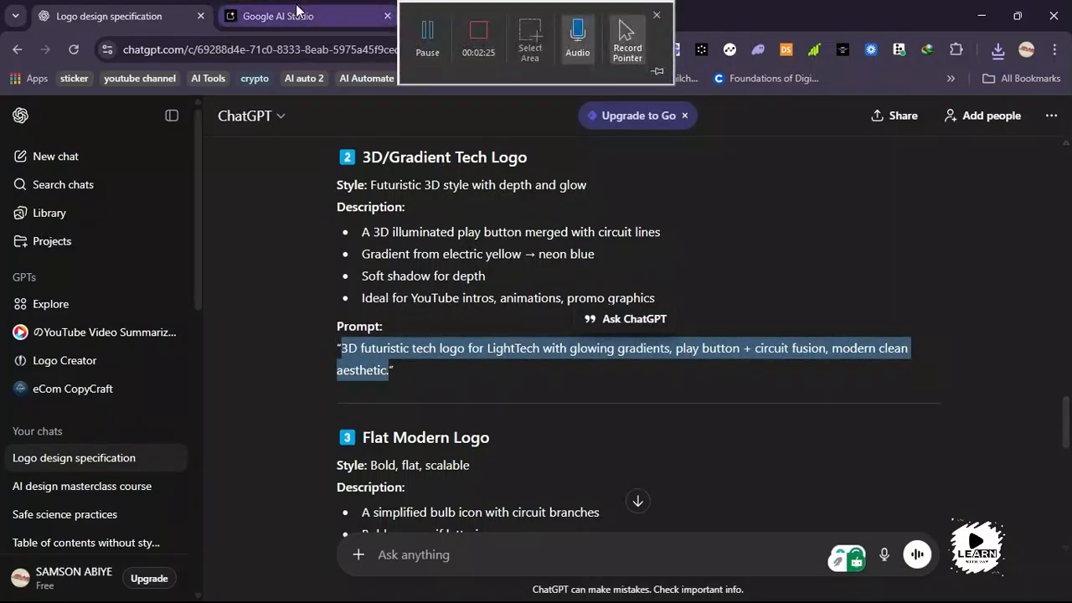
Switch to Google AI Studio, paste the 3D futuristic logo prompt, add "Generate" at its start and run it.
{"action": "left_click", "coordinate": [311, 14]}
{"action": "left_click", "coordinate": [270, 569]}
{"action": "key", "text": "ctrl+v"}
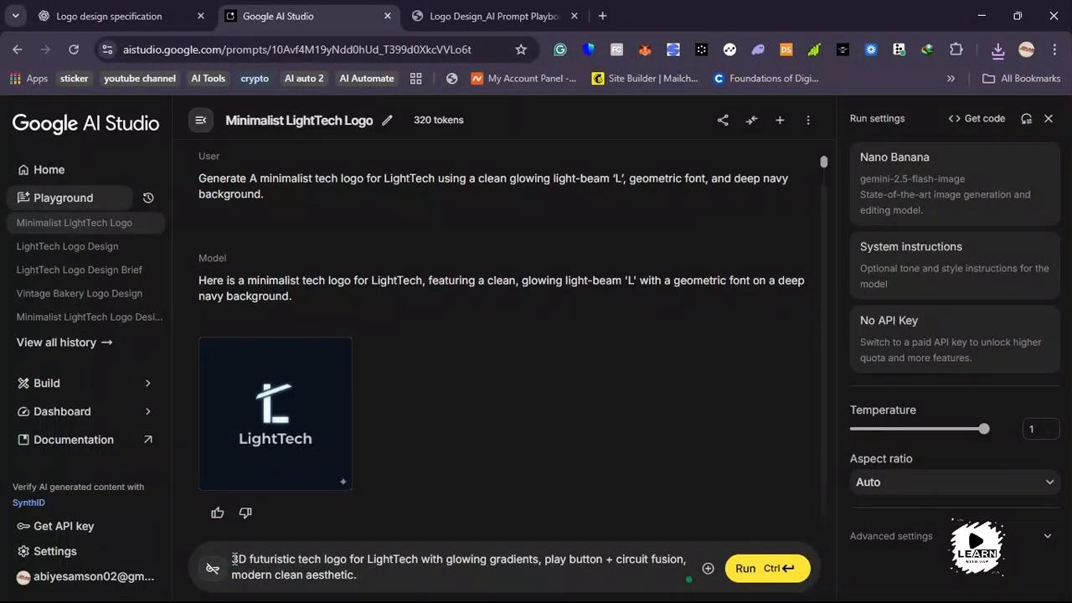
{"action": "left_click", "coordinate": [233, 559]}
{"action": "type", "text": "Generate"}
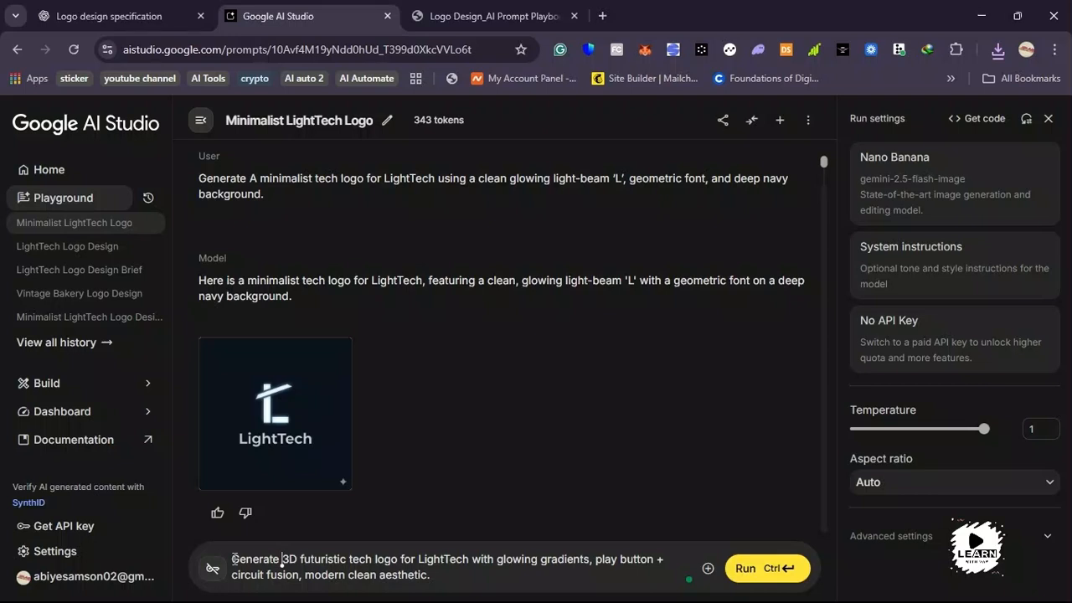
{"action": "left_click", "coordinate": [760, 568]}
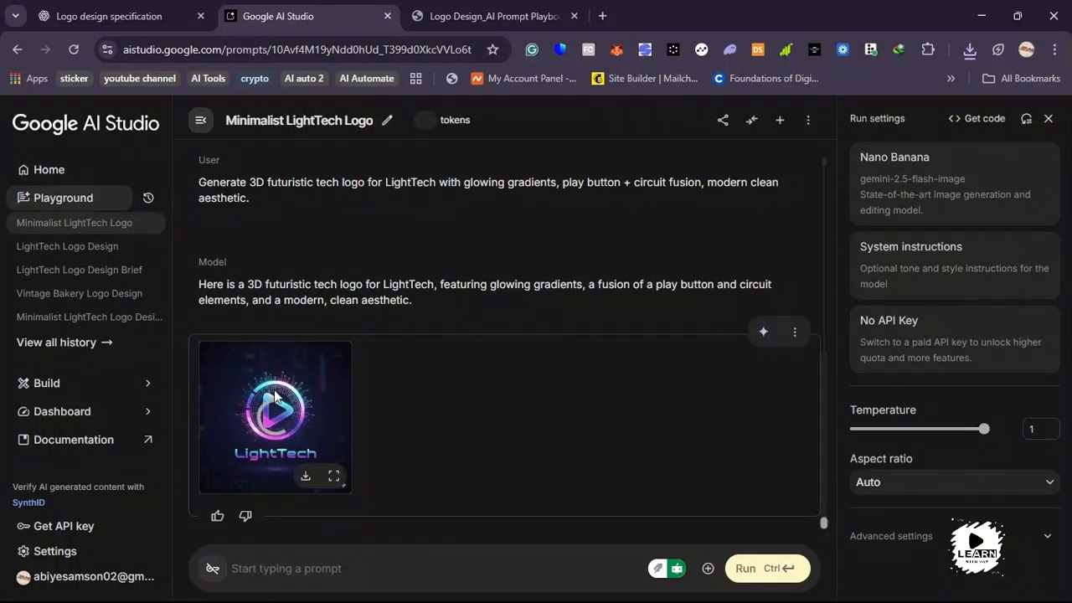
Return to the ChatGPT logo specification and copy the prompt under Flat Modern Logo, without its quotation marks.
{"action": "left_click", "coordinate": [80, 8]}
{"action": "scroll", "coordinate": [411, 387], "scroll_direction": "down", "scroll_amount": 4}
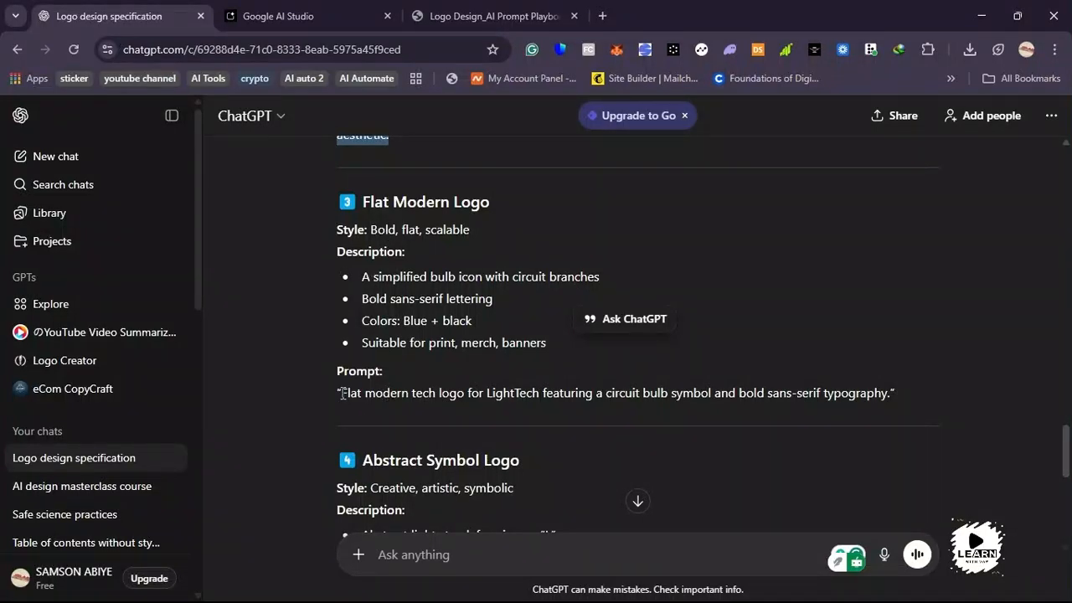
{"action": "left_click_drag", "start_coordinate": [341, 394], "coordinate": [896, 393]}
{"action": "key", "text": "ctrl+c"}
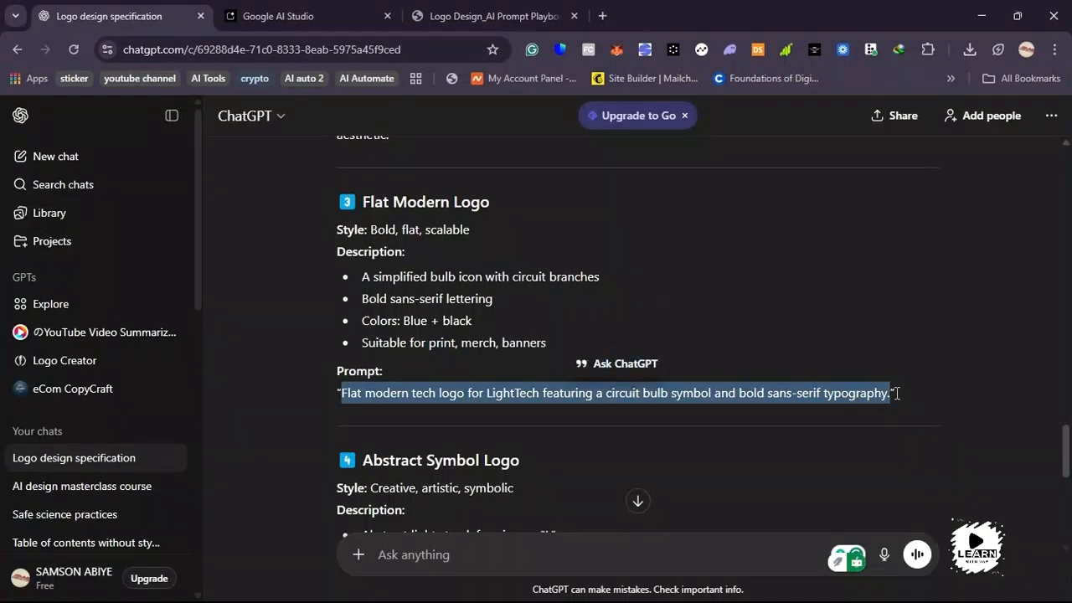
Switch to Google AI Studio and paste the flat modern logo prompt into the prompt box.
{"action": "left_click", "coordinate": [306, 15]}
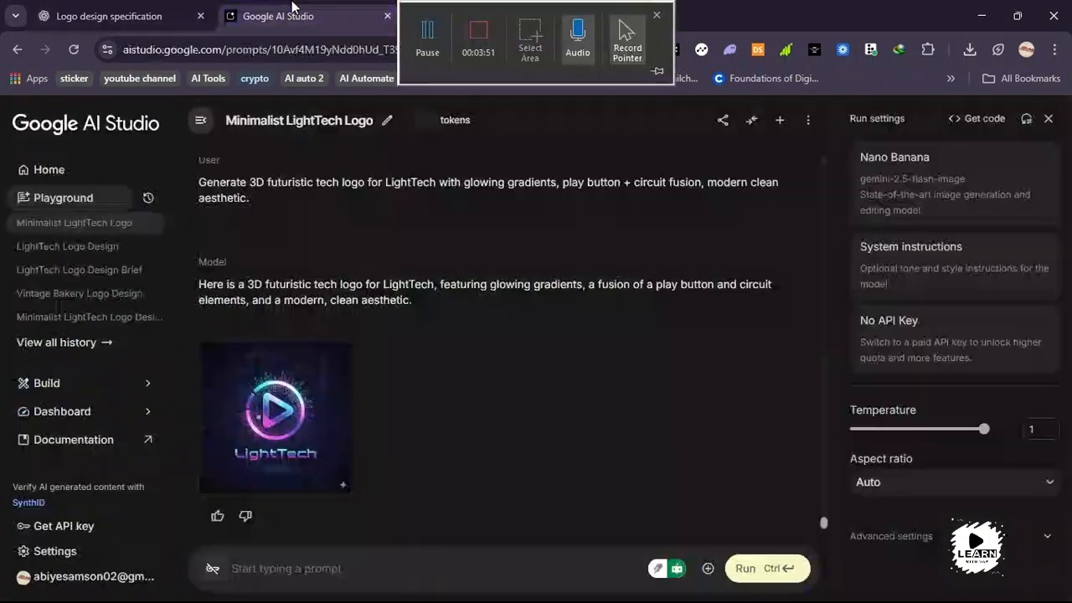
{"action": "left_click", "coordinate": [277, 575]}
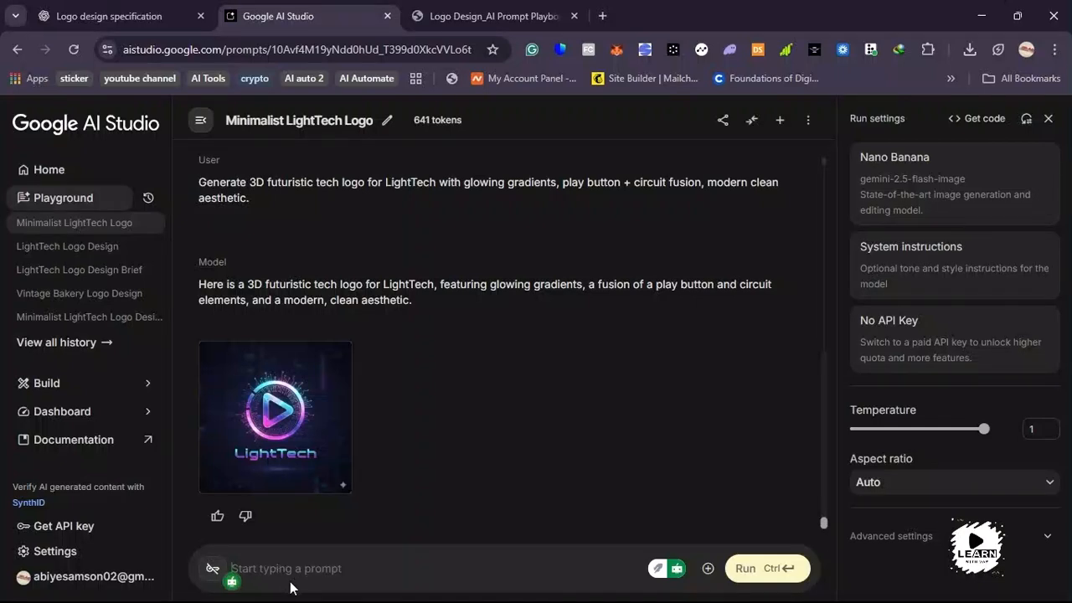
{"action": "key", "text": "ctrl+v"}
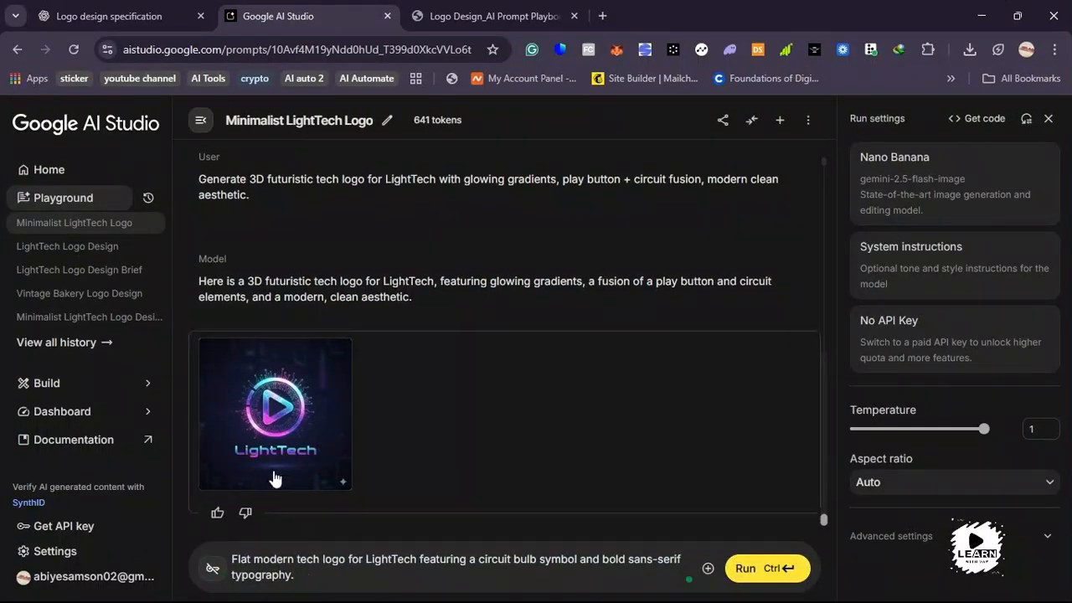
Open the generated 3D play-button logo at full size, download it and close the preview.
{"action": "mouse_move", "coordinate": [323, 452]}
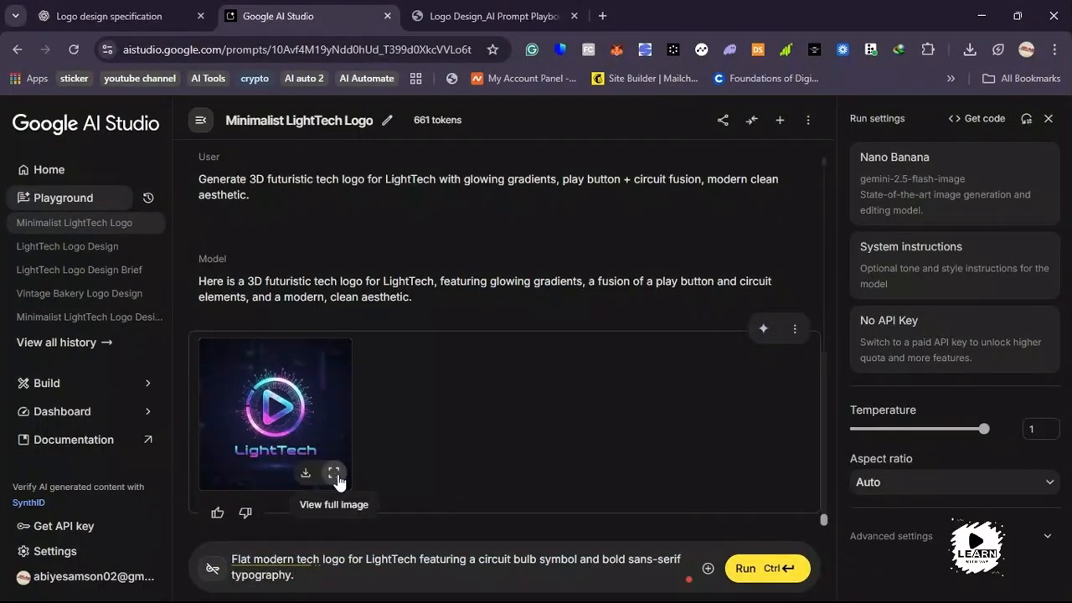
{"action": "left_click", "coordinate": [334, 474]}
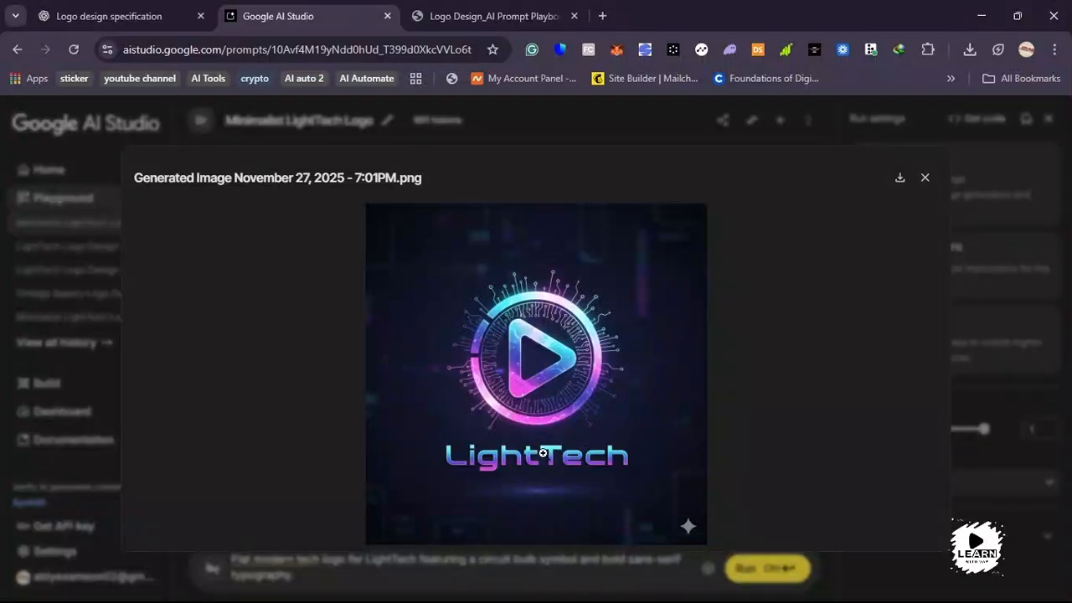
{"action": "left_click", "coordinate": [899, 181]}
{"action": "left_click", "coordinate": [925, 179]}
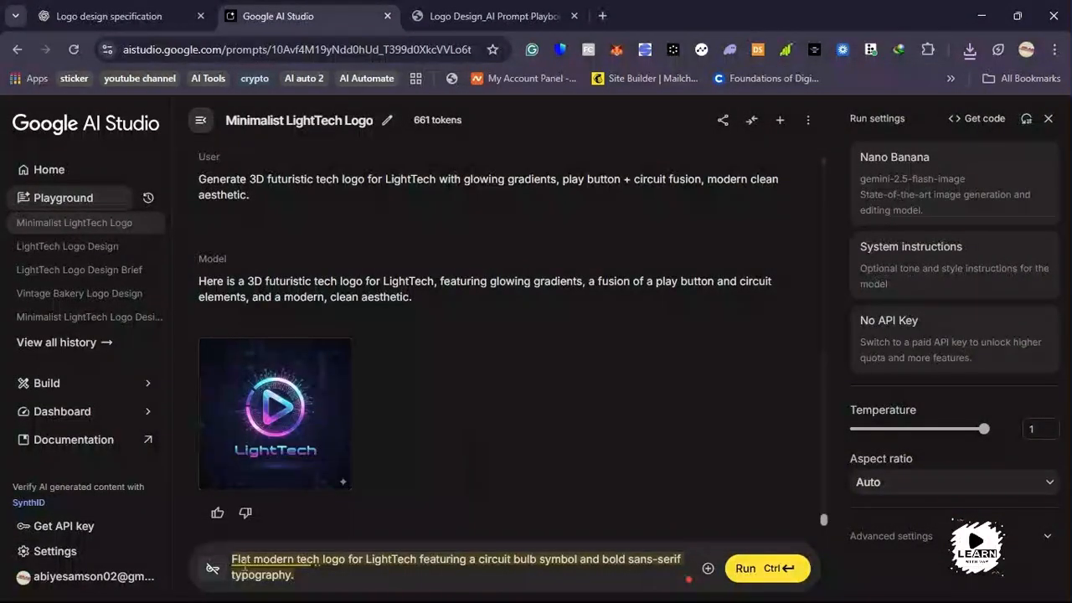
Add "Generae" at the start of the flat modern logo prompt and run it.
{"action": "mouse_move", "coordinate": [237, 560]}
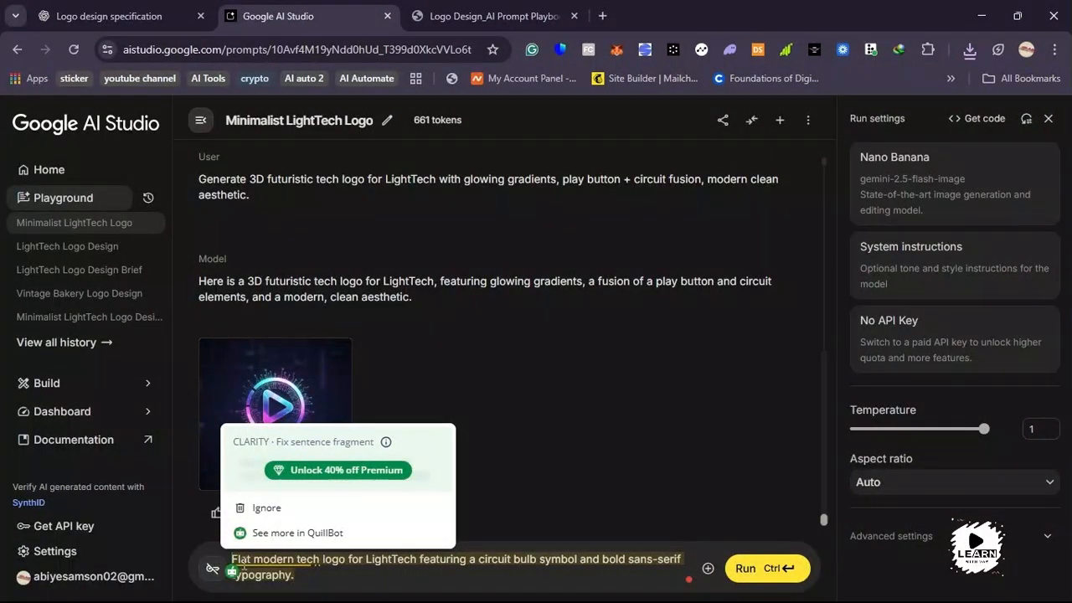
{"action": "left_click", "coordinate": [233, 560]}
{"action": "type", "text": "Genera"}
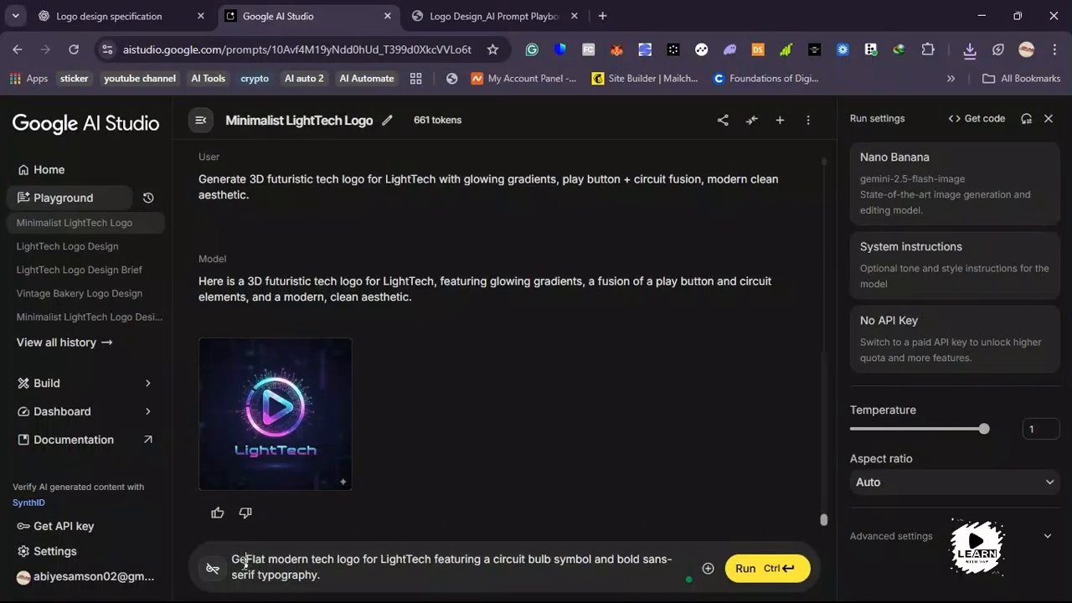
{"action": "type", "text": "e"}
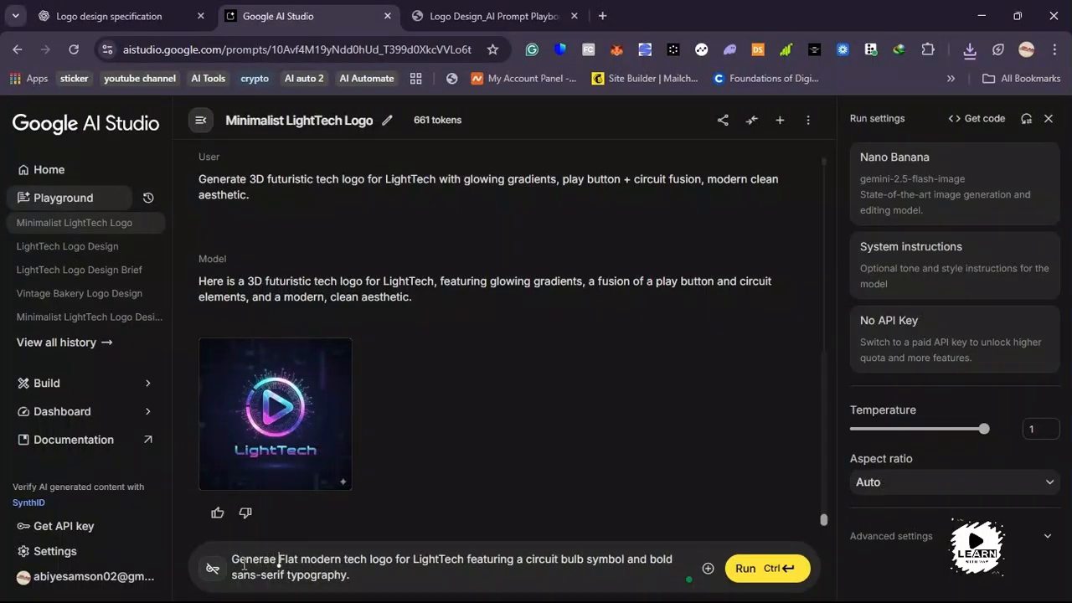
{"action": "left_click", "coordinate": [759, 568]}
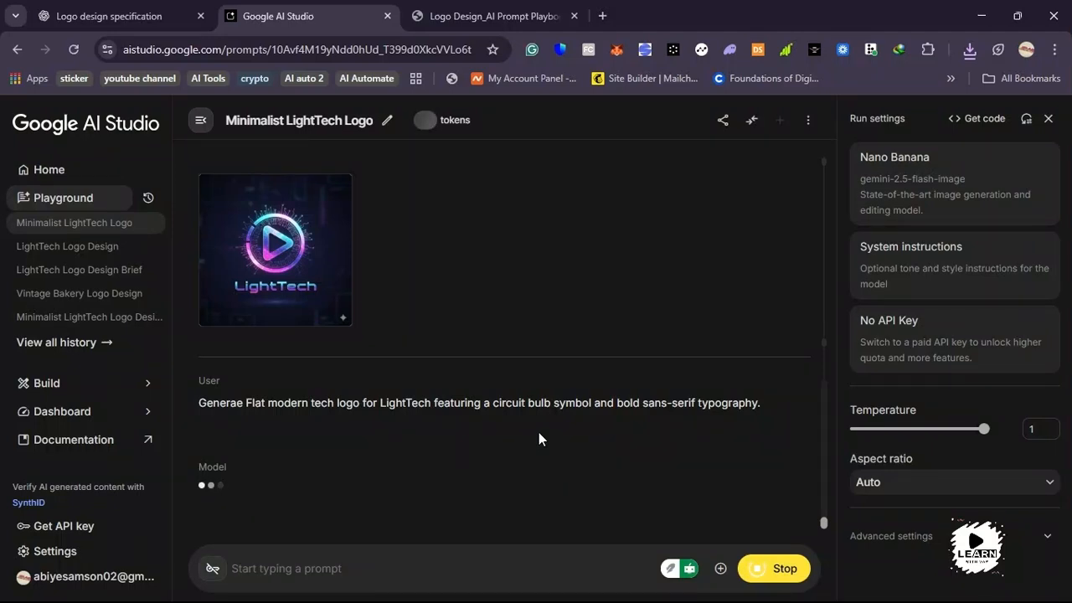
Look back over the minimalist and 3D logos and their prompts, and return to the flat modern logo response.
{"action": "scroll", "coordinate": [569, 373], "scroll_direction": "up", "scroll_amount": 1}
{"action": "scroll", "coordinate": [571, 373], "scroll_direction": "up", "scroll_amount": 6}
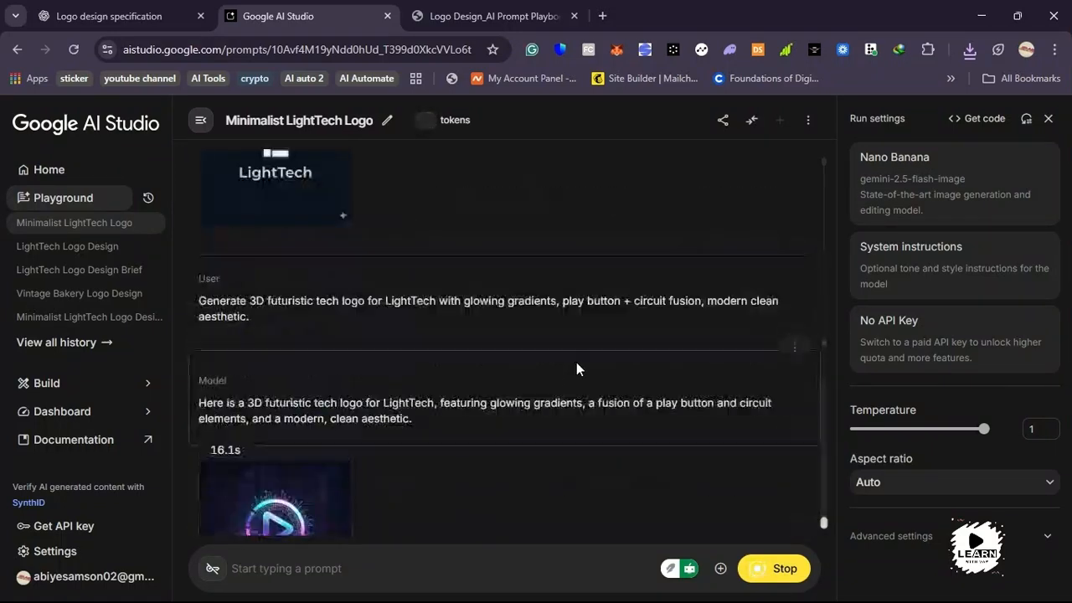
{"action": "scroll", "coordinate": [585, 374], "scroll_direction": "down", "scroll_amount": 6}
{"action": "scroll", "coordinate": [586, 369], "scroll_direction": "down", "scroll_amount": 1}
{"action": "scroll", "coordinate": [583, 425], "scroll_direction": "up", "scroll_amount": 5}
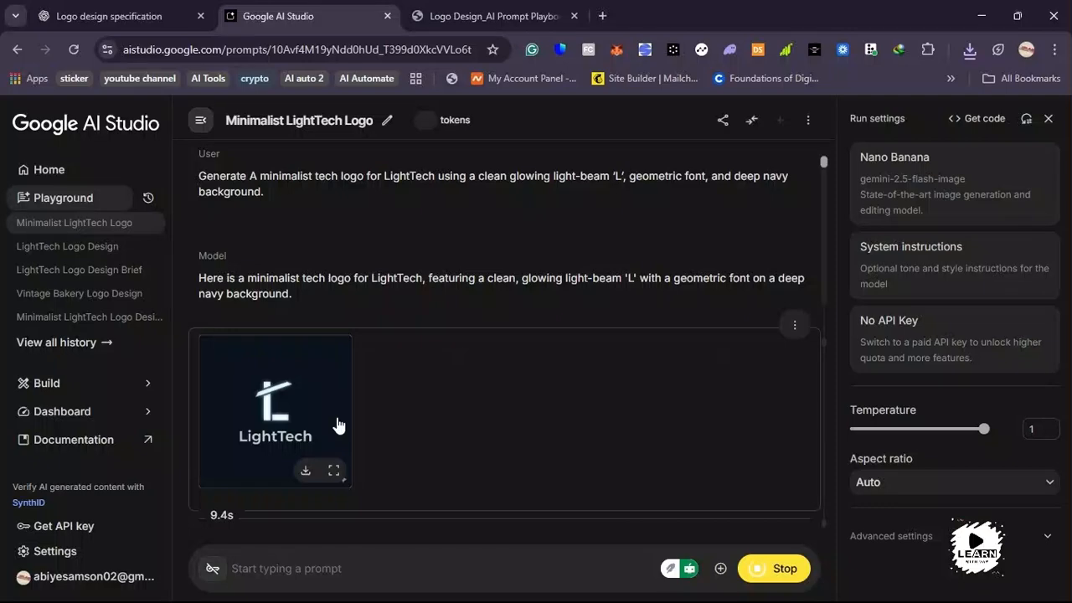
{"action": "scroll", "coordinate": [338, 427], "scroll_direction": "down", "scroll_amount": 2}
{"action": "scroll", "coordinate": [338, 426], "scroll_direction": "down", "scroll_amount": 2}
{"action": "scroll", "coordinate": [339, 423], "scroll_direction": "up", "scroll_amount": 4}
{"action": "scroll", "coordinate": [328, 415], "scroll_direction": "down", "scroll_amount": 6}
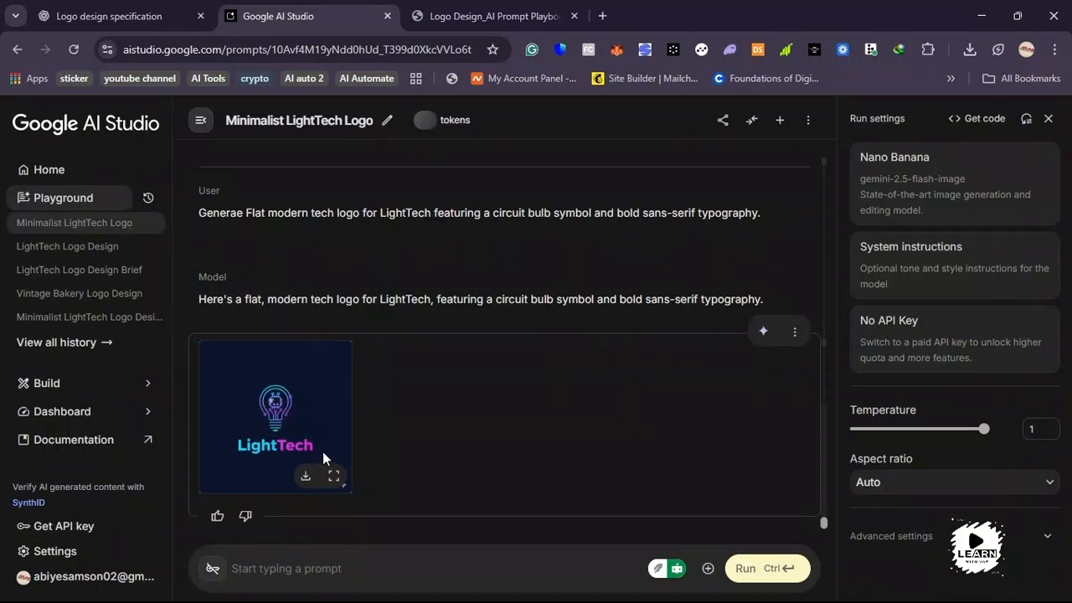
View the generated flat modern circuit-bulb logo at full size and close the preview.
{"action": "scroll", "coordinate": [315, 439], "scroll_direction": "up", "scroll_amount": 1}
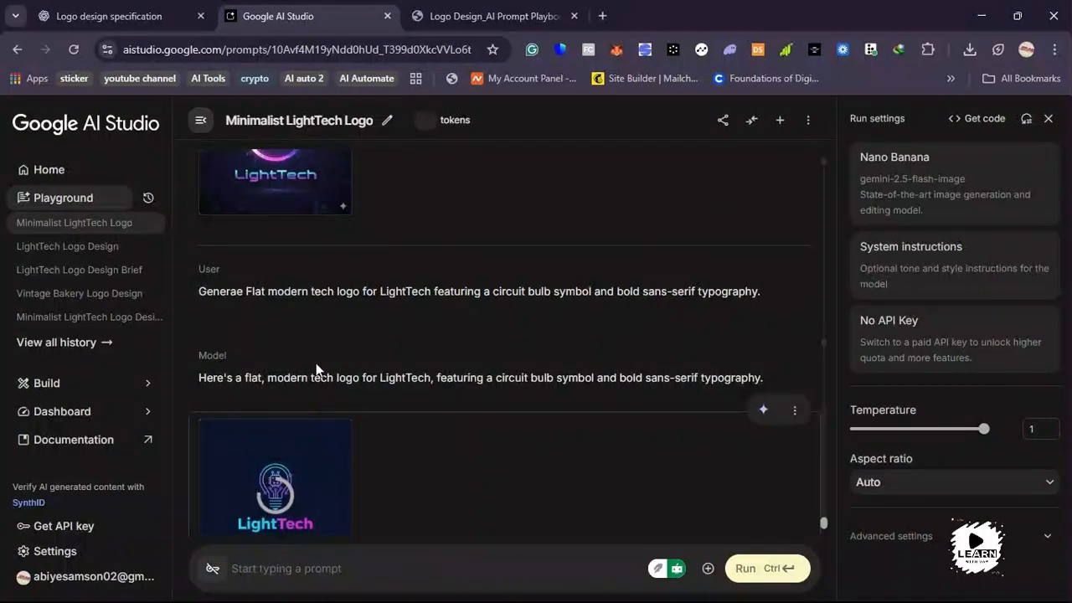
{"action": "scroll", "coordinate": [322, 402], "scroll_direction": "down", "scroll_amount": 1}
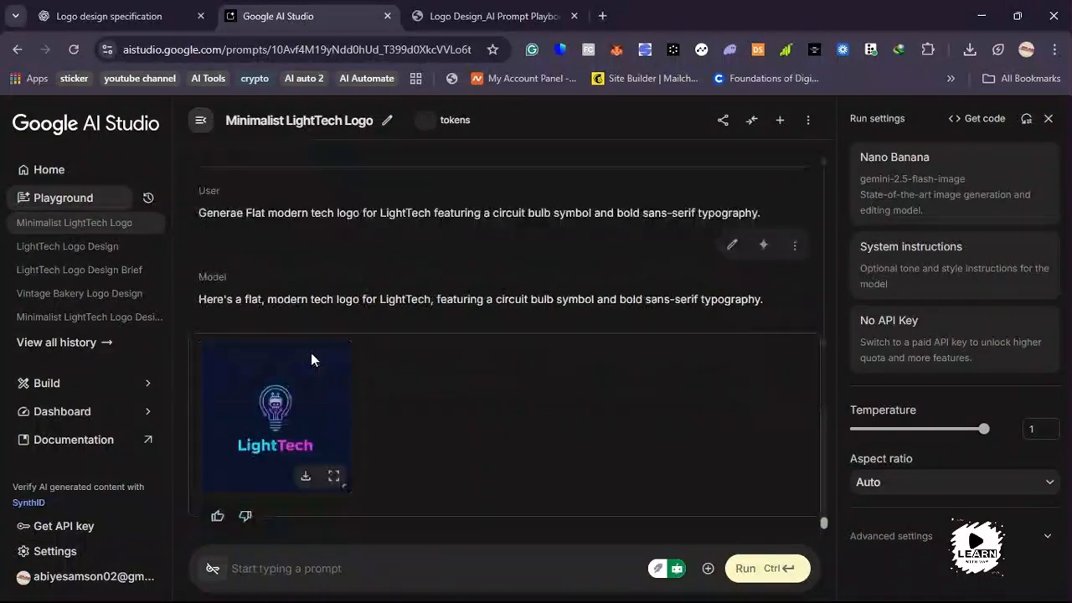
{"action": "left_click", "coordinate": [333, 476]}
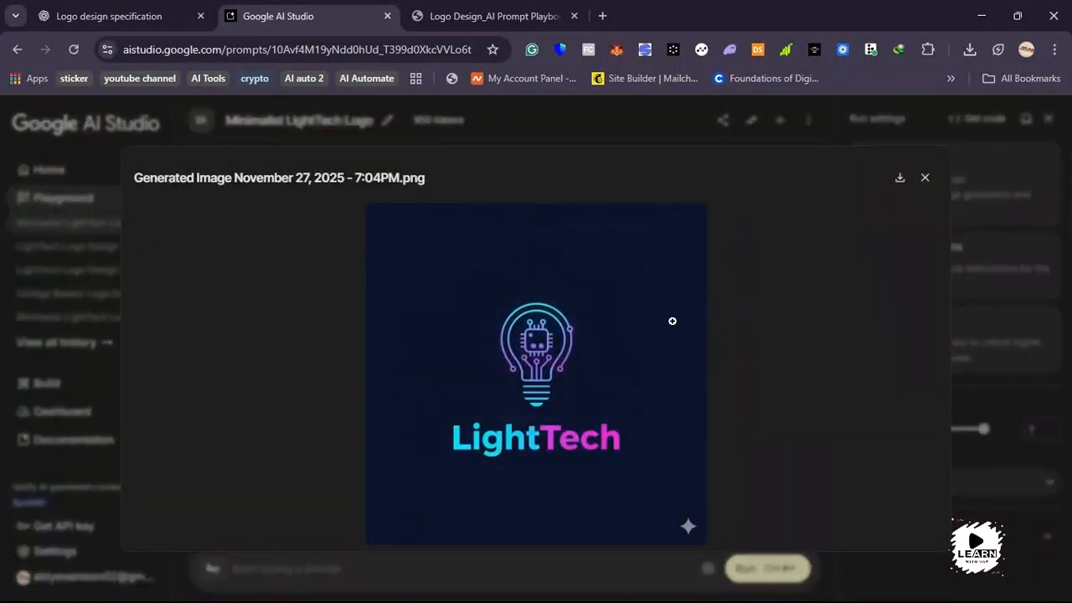
{"action": "left_click", "coordinate": [926, 178]}
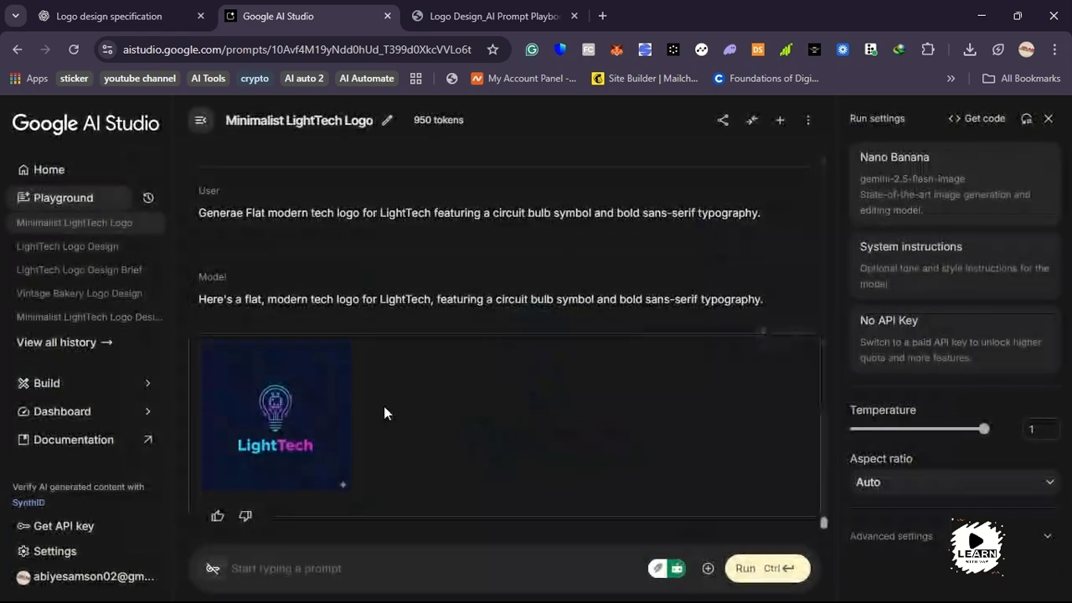
Switch to the ChatGPT logo design conversation and go back to the original LightTech brand strategist prompt.
{"action": "left_click", "coordinate": [126, 7]}
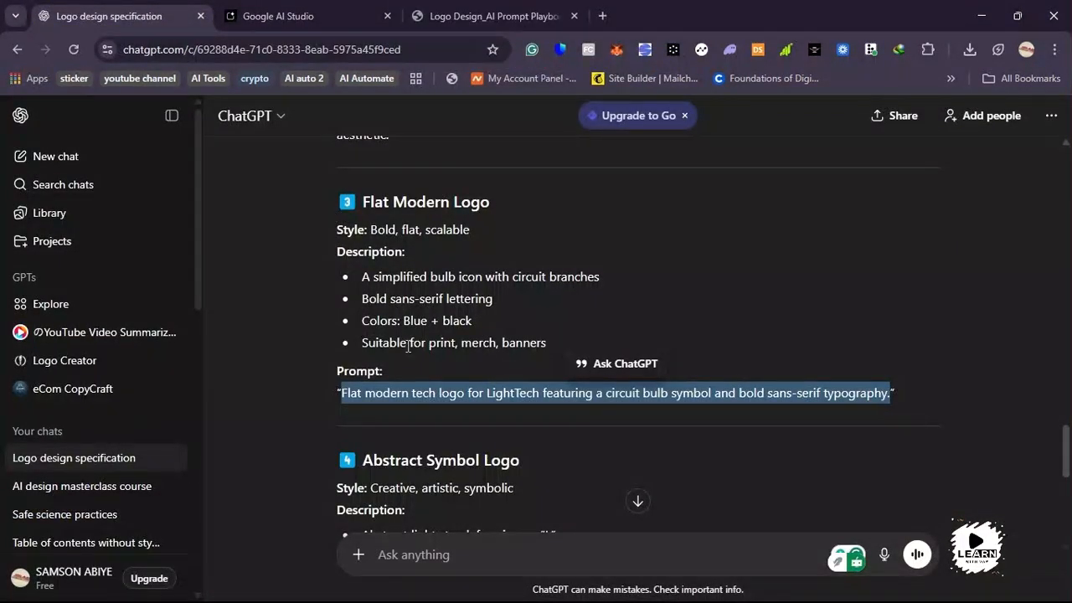
{"action": "scroll", "coordinate": [405, 342], "scroll_direction": "up", "scroll_amount": 2}
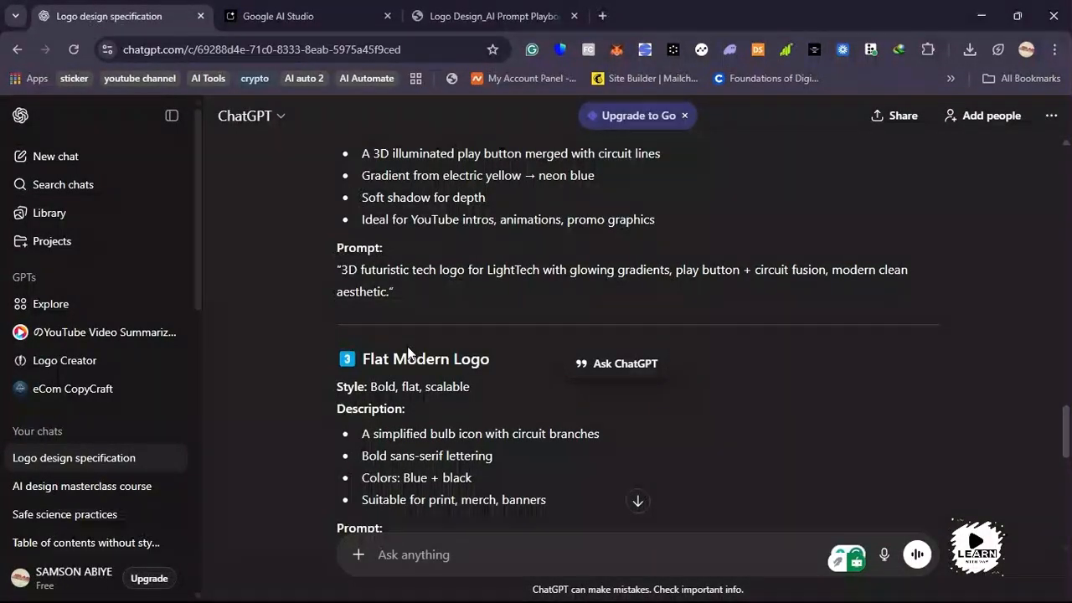
{"action": "scroll", "coordinate": [410, 351], "scroll_direction": "up", "scroll_amount": 15}
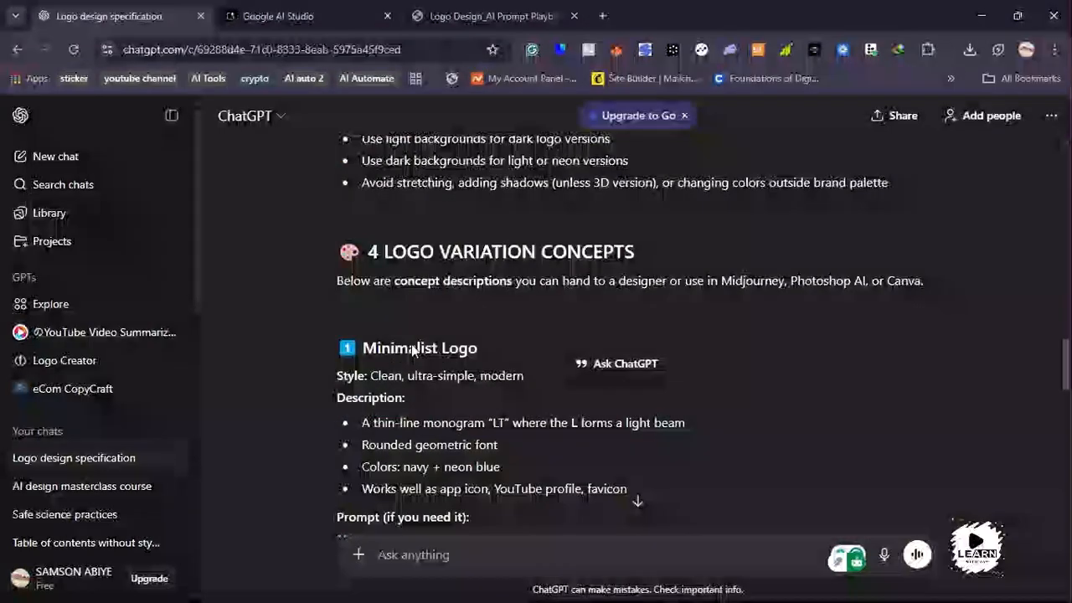
{"action": "scroll", "coordinate": [421, 345], "scroll_direction": "up", "scroll_amount": 15}
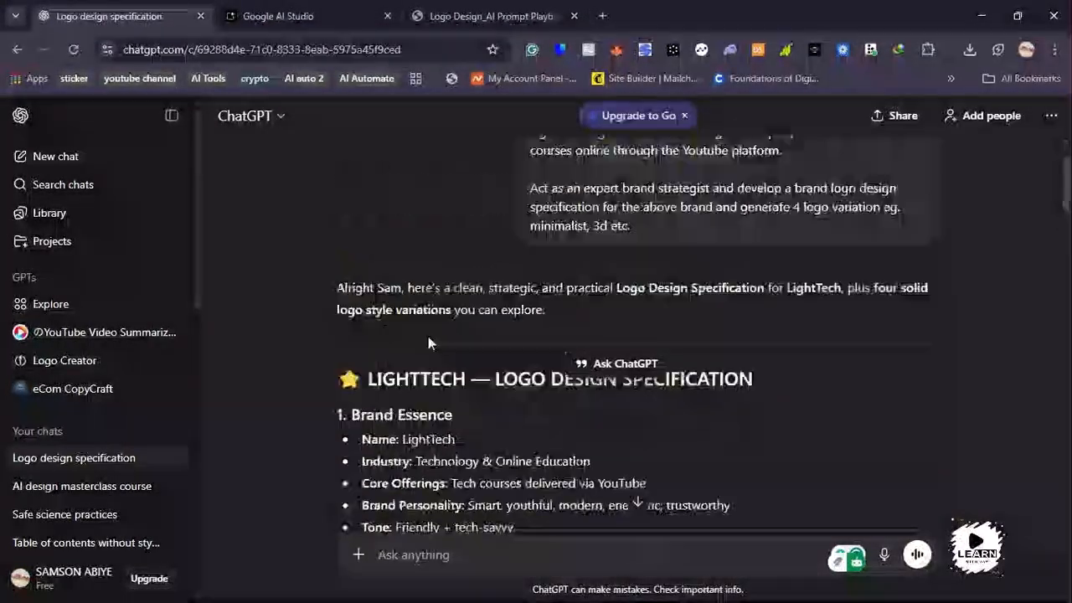
{"action": "scroll", "coordinate": [446, 329], "scroll_direction": "up", "scroll_amount": 1}
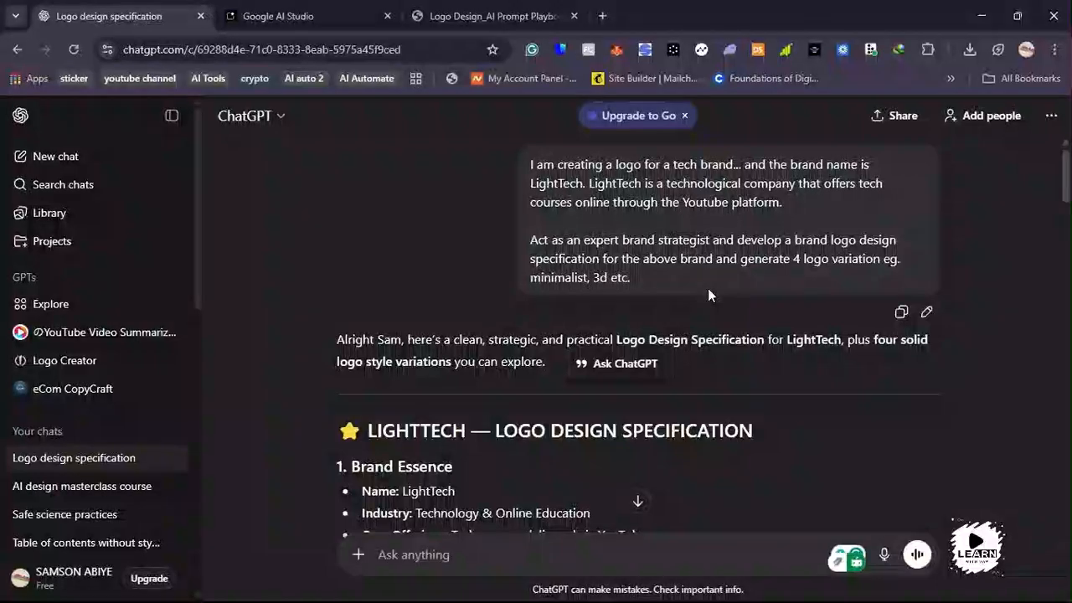
Review the LightTech specification and its four logo concepts down to the Abstract Symbol Logo prompt.
{"action": "scroll", "coordinate": [698, 297], "scroll_direction": "down", "scroll_amount": 3}
{"action": "scroll", "coordinate": [698, 300], "scroll_direction": "down", "scroll_amount": 20}
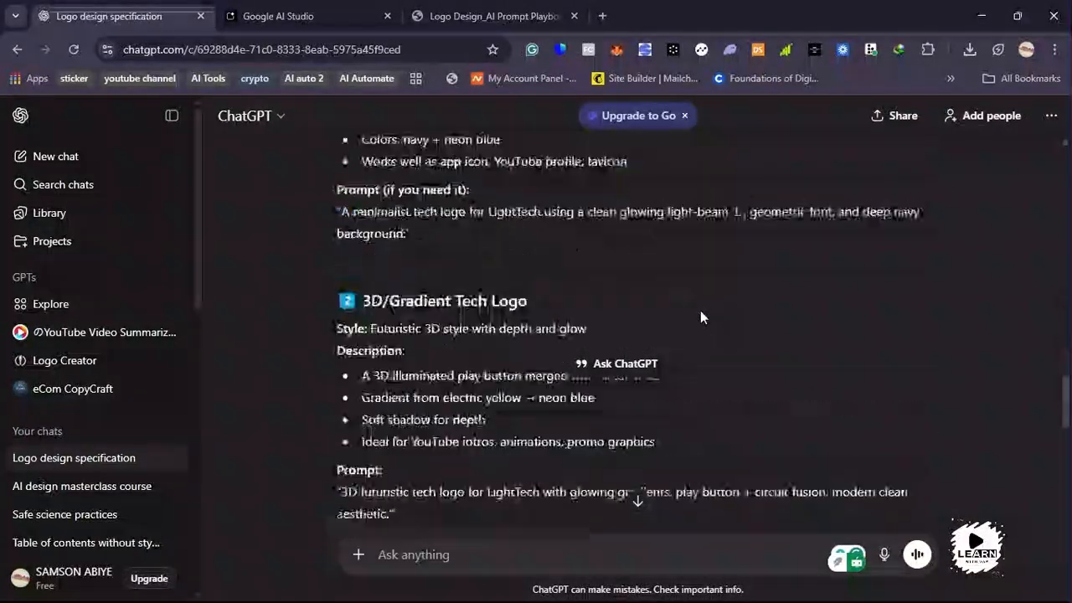
{"action": "scroll", "coordinate": [481, 405], "scroll_direction": "down", "scroll_amount": 5}
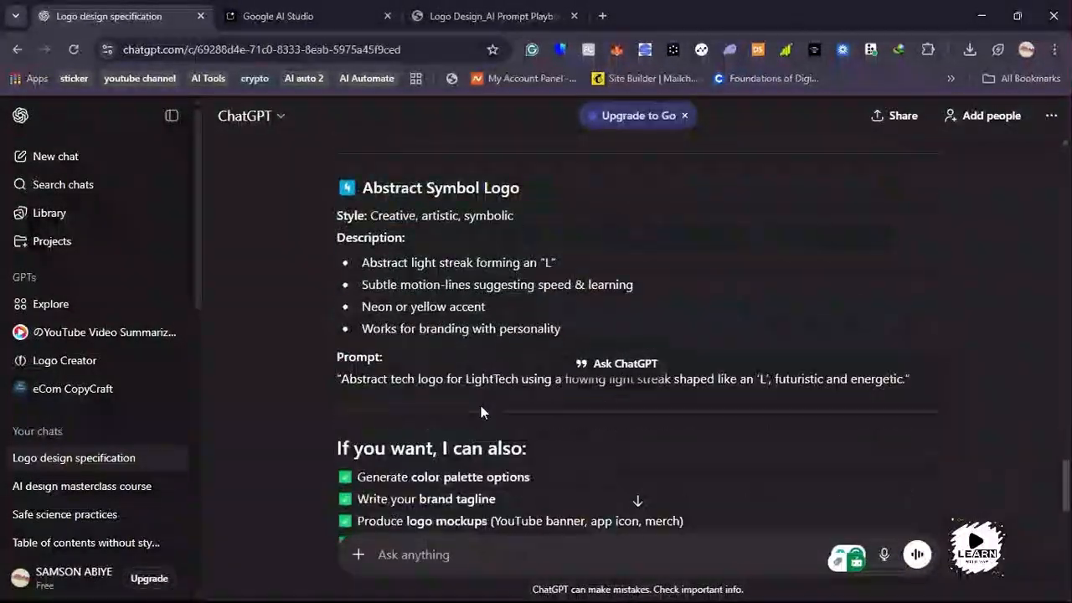
{"action": "scroll", "coordinate": [479, 397], "scroll_direction": "up", "scroll_amount": 4}
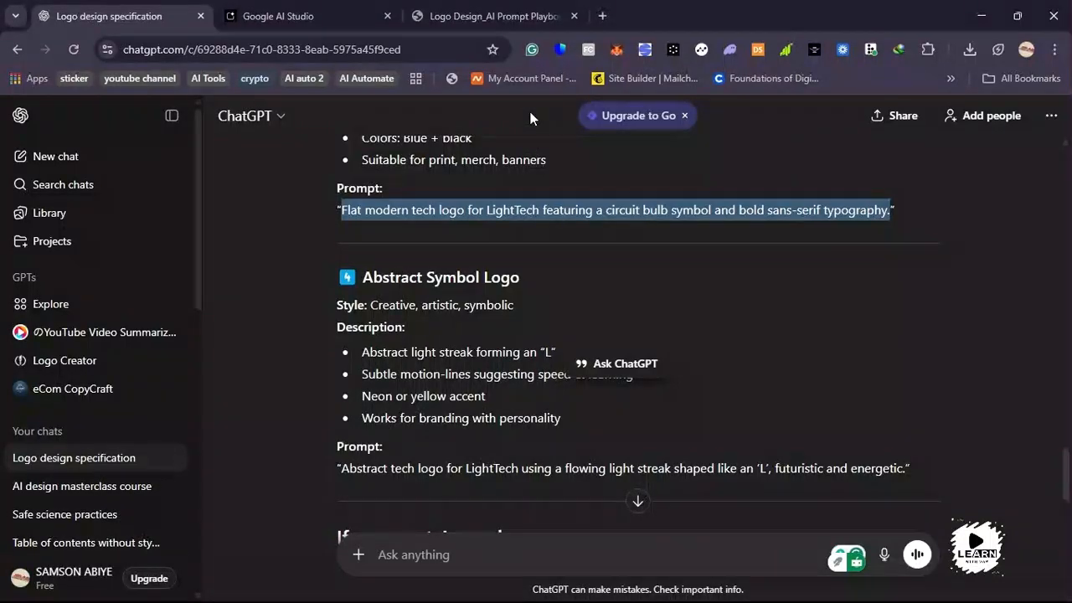
Switch to the Logo Design AI Prompt Playbook PDF and view its cover page, checking back briefly with the ChatGPT conversation.
{"action": "left_click", "coordinate": [495, 15]}
{"action": "scroll", "coordinate": [463, 325], "scroll_direction": "up", "scroll_amount": 20}
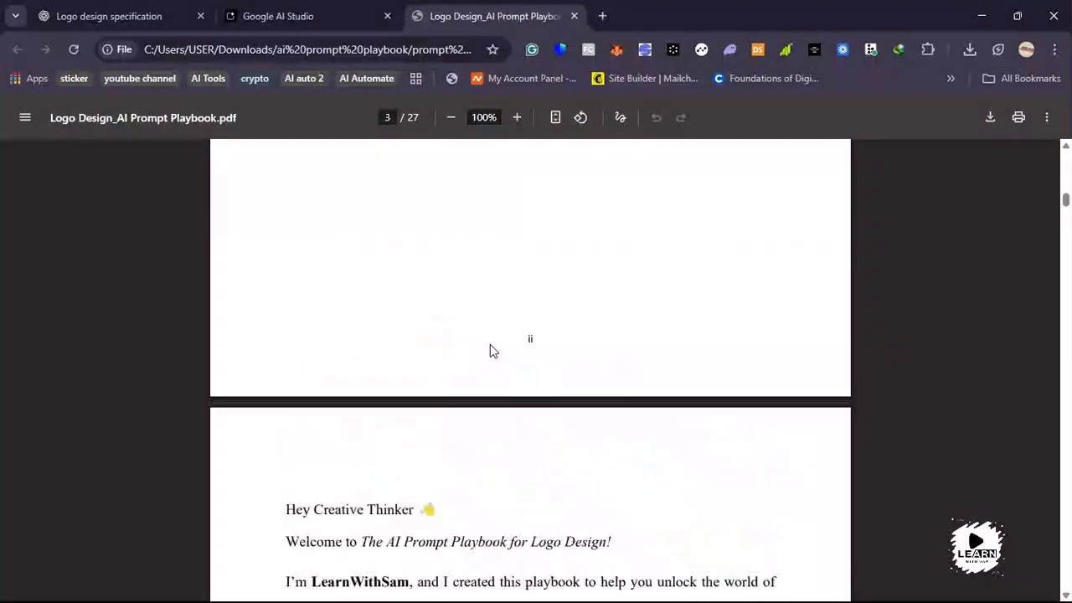
{"action": "scroll", "coordinate": [510, 352], "scroll_direction": "up", "scroll_amount": 10}
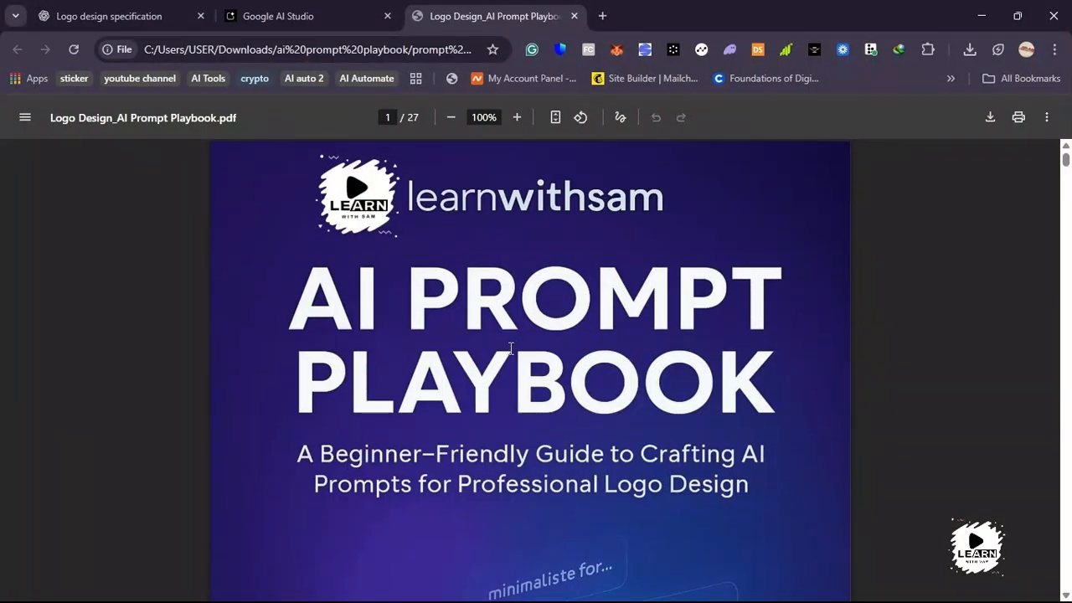
{"action": "left_click", "coordinate": [105, 16]}
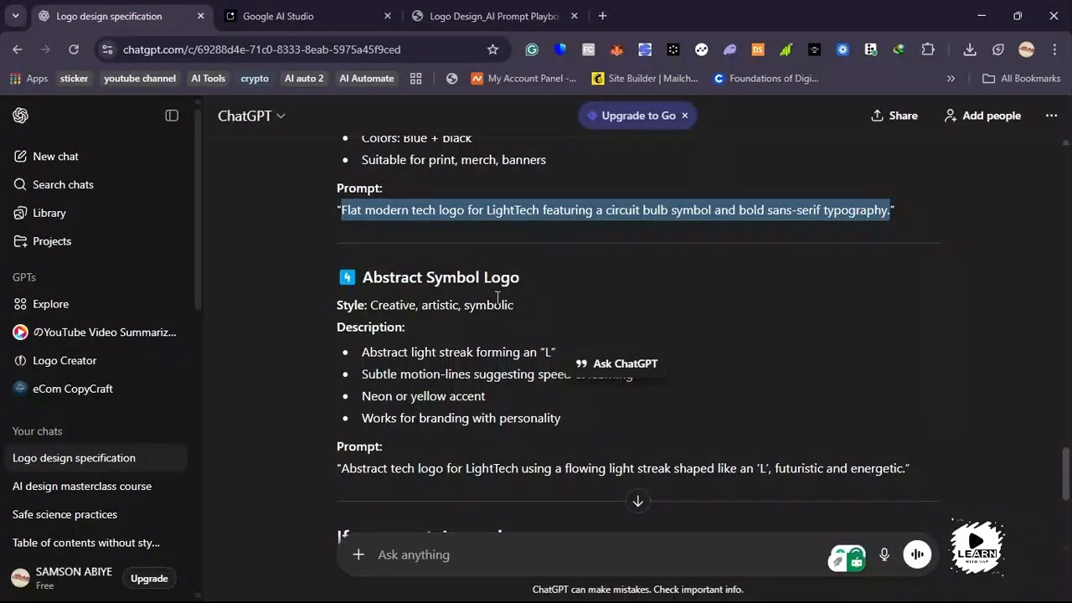
{"action": "left_click", "coordinate": [503, 18]}
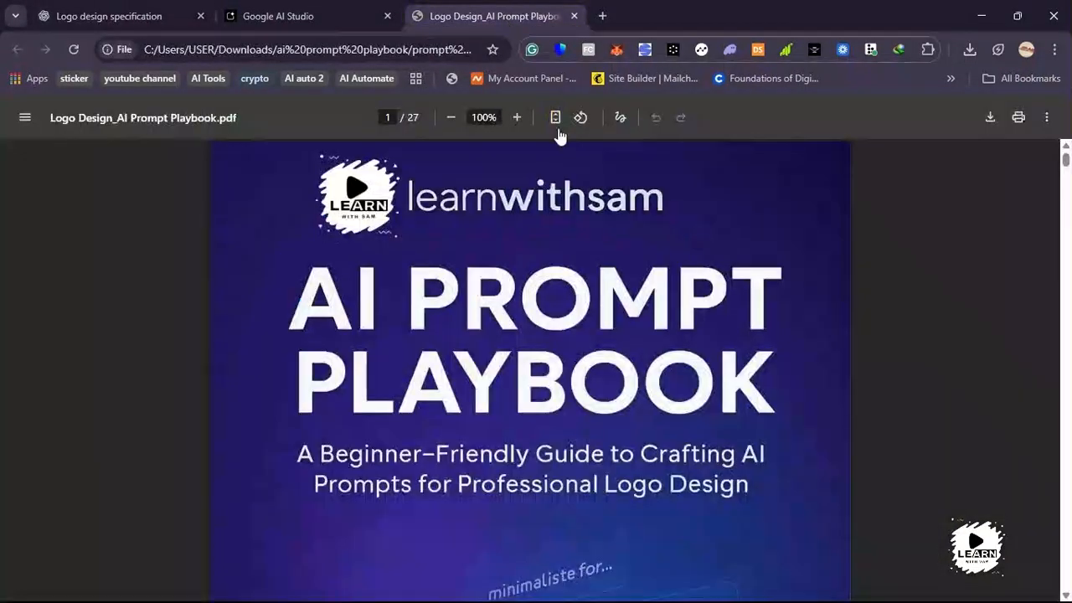
{"action": "scroll", "coordinate": [685, 360], "scroll_direction": "down", "scroll_amount": 2}
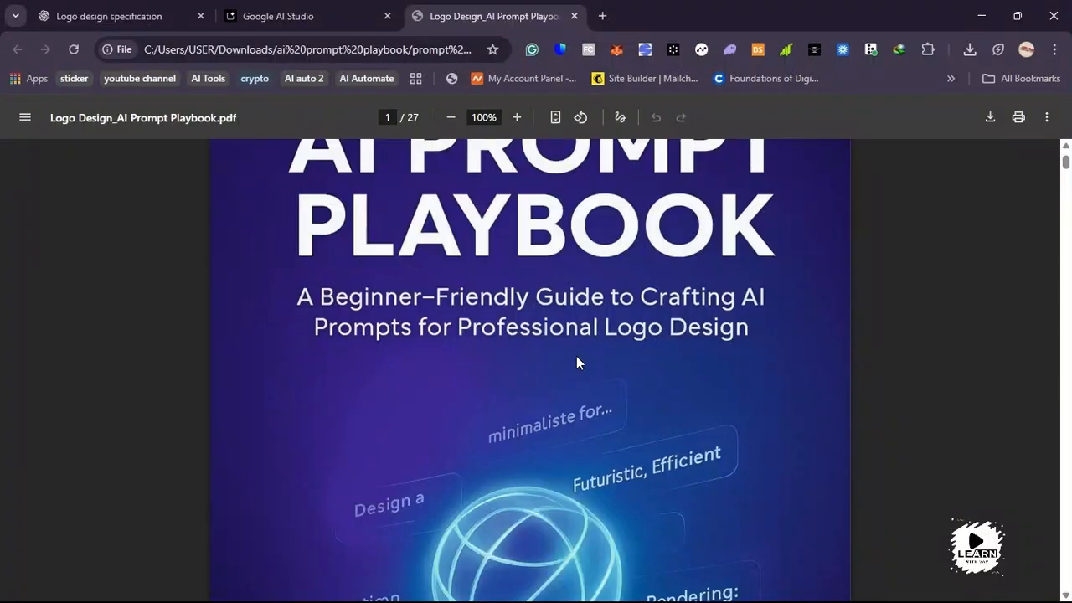
{"action": "scroll", "coordinate": [576, 359], "scroll_direction": "down", "scroll_amount": 2}
{"action": "scroll", "coordinate": [574, 351], "scroll_direction": "up", "scroll_amount": 3}
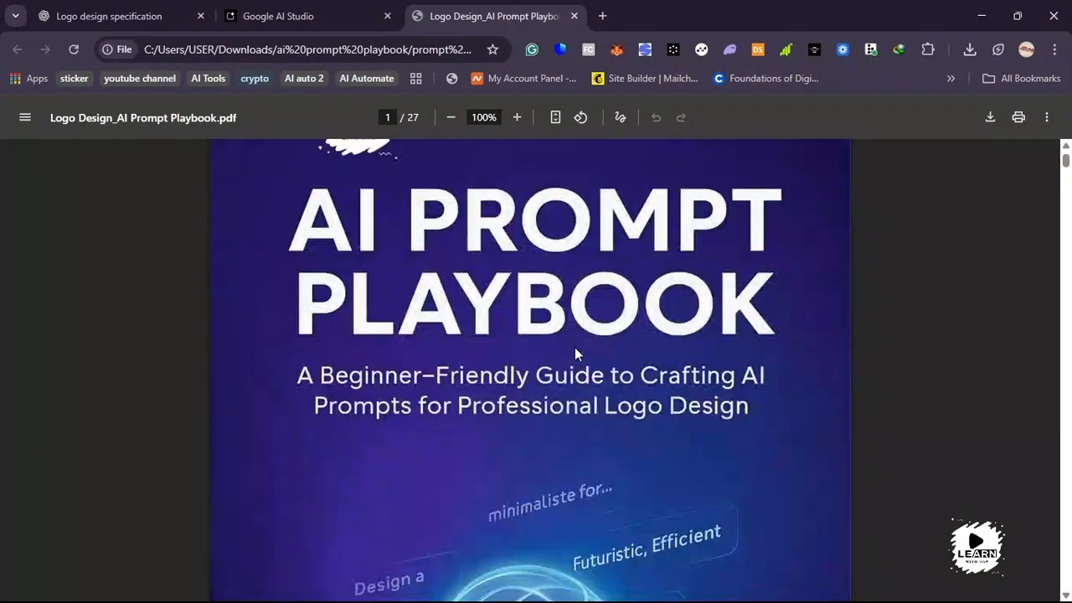
Read the playbook's welcome page, Master Prompt section and example master prompt, and return to the ChatGPT conversation.
{"action": "scroll", "coordinate": [574, 352], "scroll_direction": "down", "scroll_amount": 9}
{"action": "scroll", "coordinate": [576, 377], "scroll_direction": "down", "scroll_amount": 12}
{"action": "scroll", "coordinate": [578, 376], "scroll_direction": "down", "scroll_amount": 15}
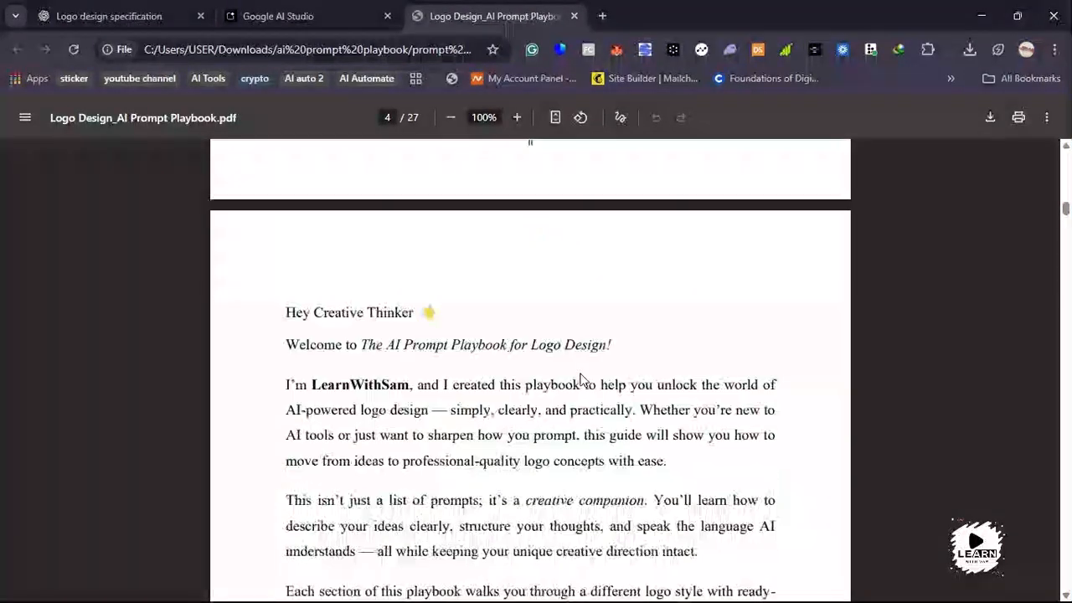
{"action": "scroll", "coordinate": [583, 381], "scroll_direction": "down", "scroll_amount": 6}
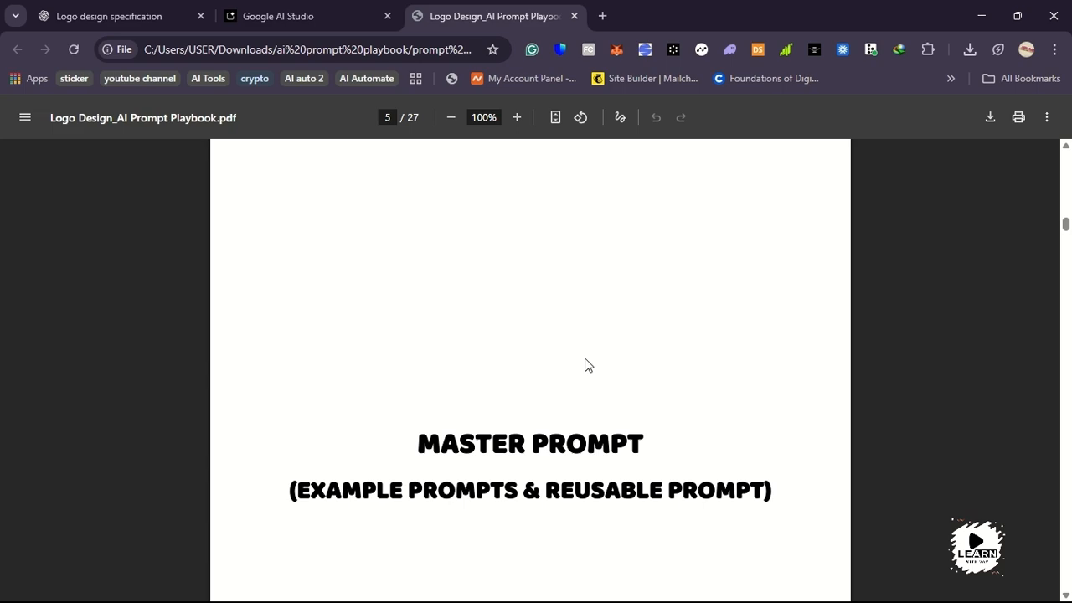
{"action": "scroll", "coordinate": [584, 376], "scroll_direction": "down", "scroll_amount": 6}
{"action": "scroll", "coordinate": [583, 381], "scroll_direction": "down", "scroll_amount": 3}
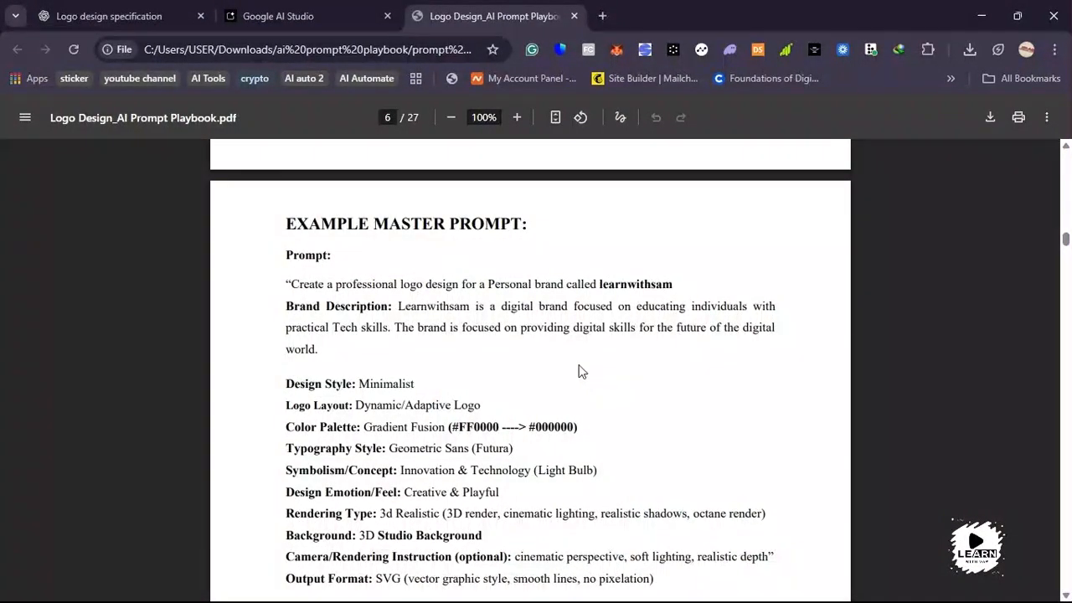
{"action": "scroll", "coordinate": [582, 370], "scroll_direction": "down", "scroll_amount": 4}
{"action": "scroll", "coordinate": [577, 364], "scroll_direction": "up", "scroll_amount": 12}
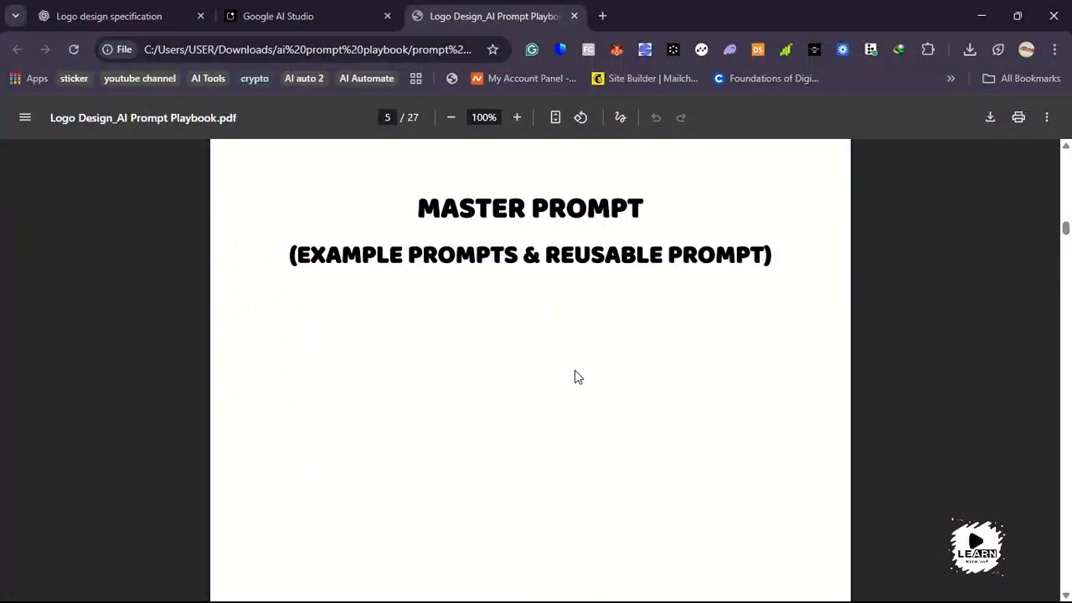
{"action": "scroll", "coordinate": [581, 373], "scroll_direction": "up", "scroll_amount": 2}
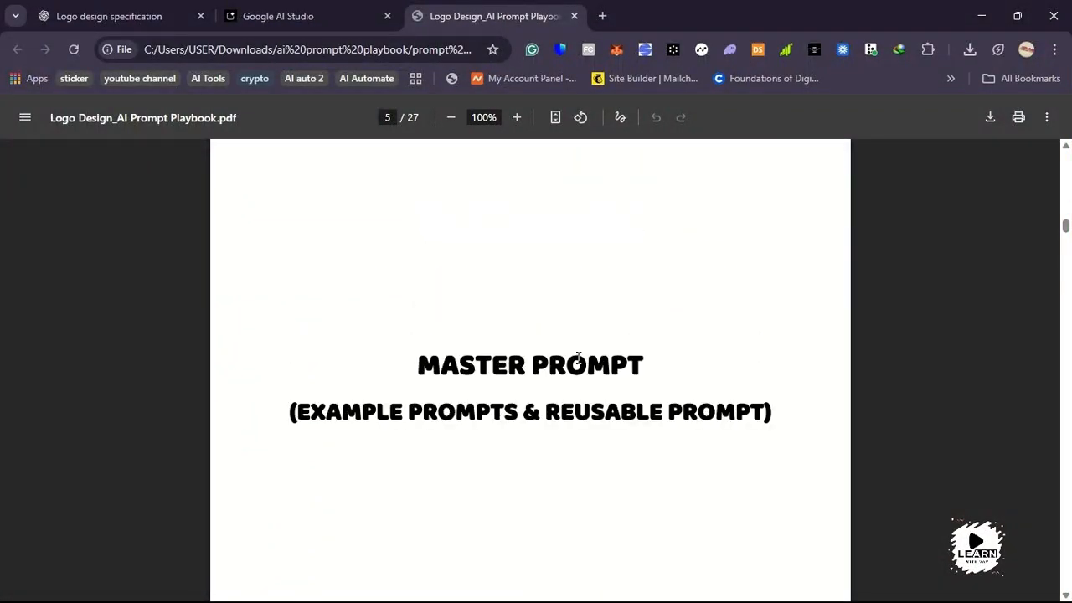
{"action": "scroll", "coordinate": [430, 297], "scroll_direction": "up", "scroll_amount": 3}
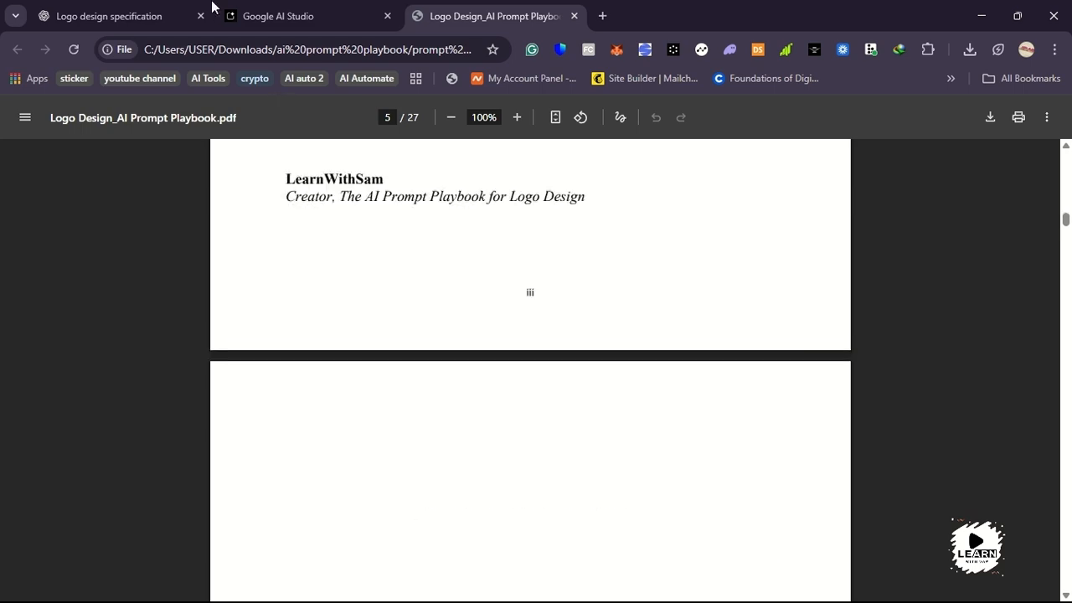
{"action": "left_click", "coordinate": [110, 7]}
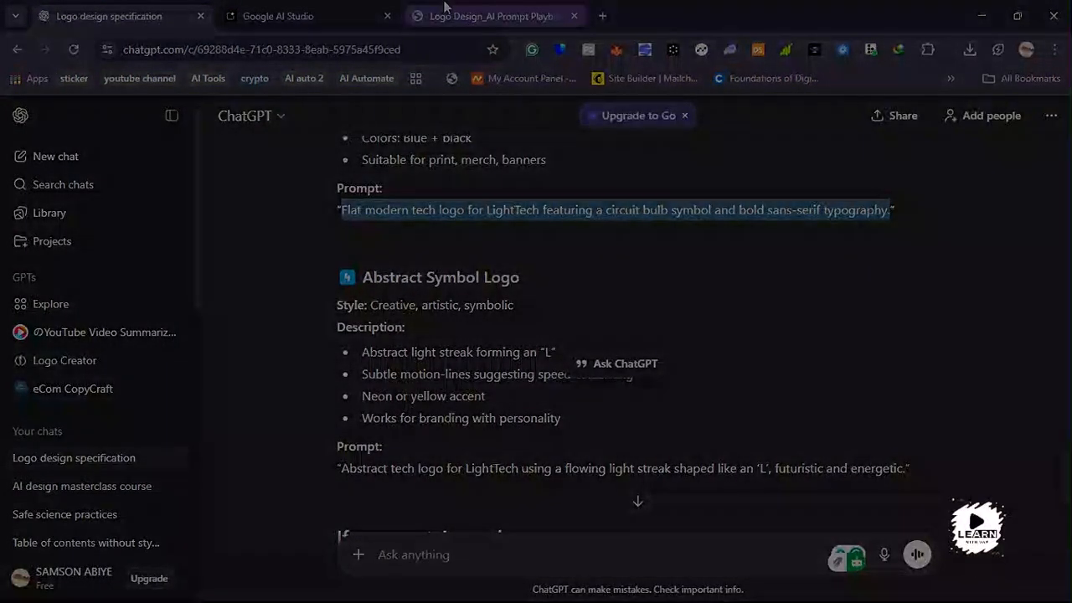